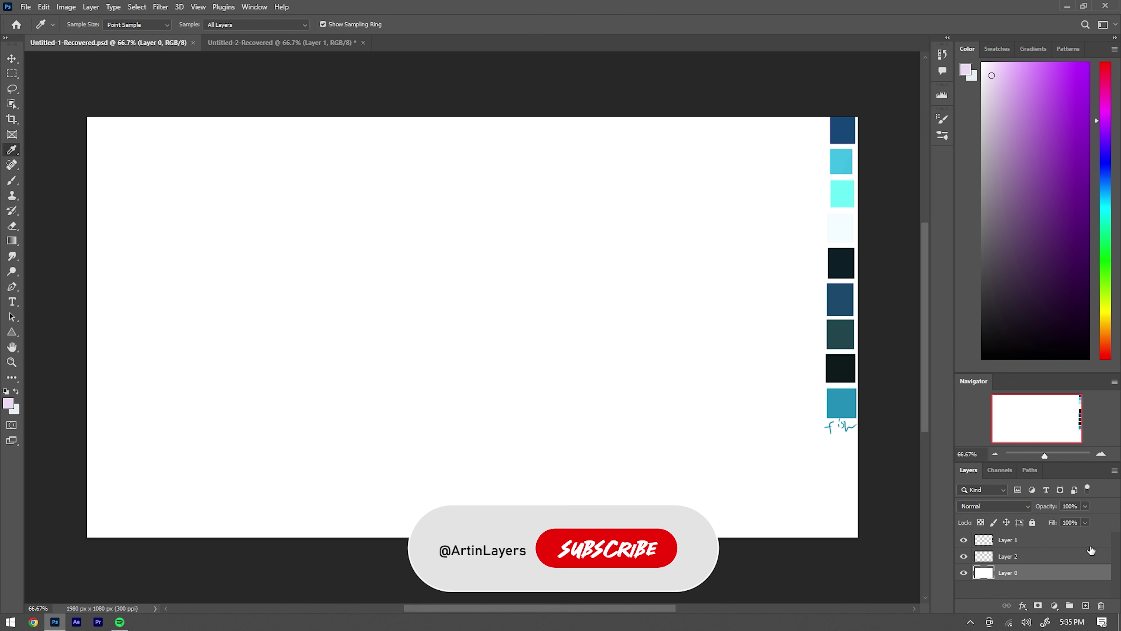
# Step: Fill Layer 2 with a light-to-dark cyan gradient sampled from the cyan swatch
pyautogui.hotkey('alt', ']')
pyautogui.keyDown('alt'); pyautogui.click(841, 161); pyautogui.keyUp('alt')
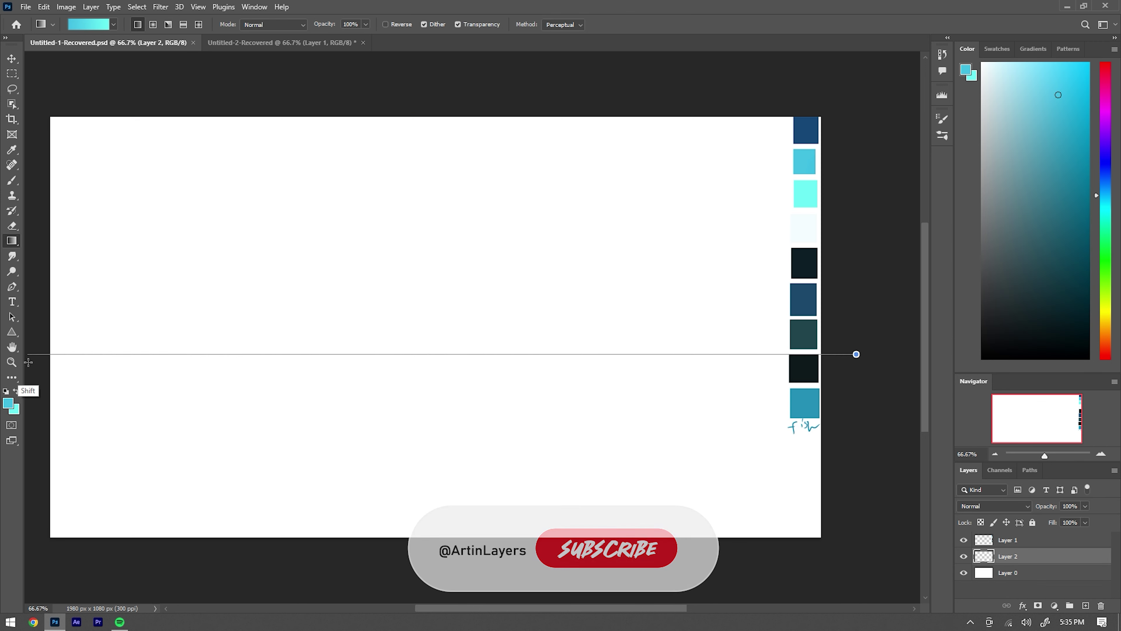
pyautogui.moveTo(44, 352); pyautogui.dragTo(856, 353)
# Step: On new Layer 3, fade a darker cyan colour-to-transparent gradient in from the top-left
pyautogui.click(1086, 604)
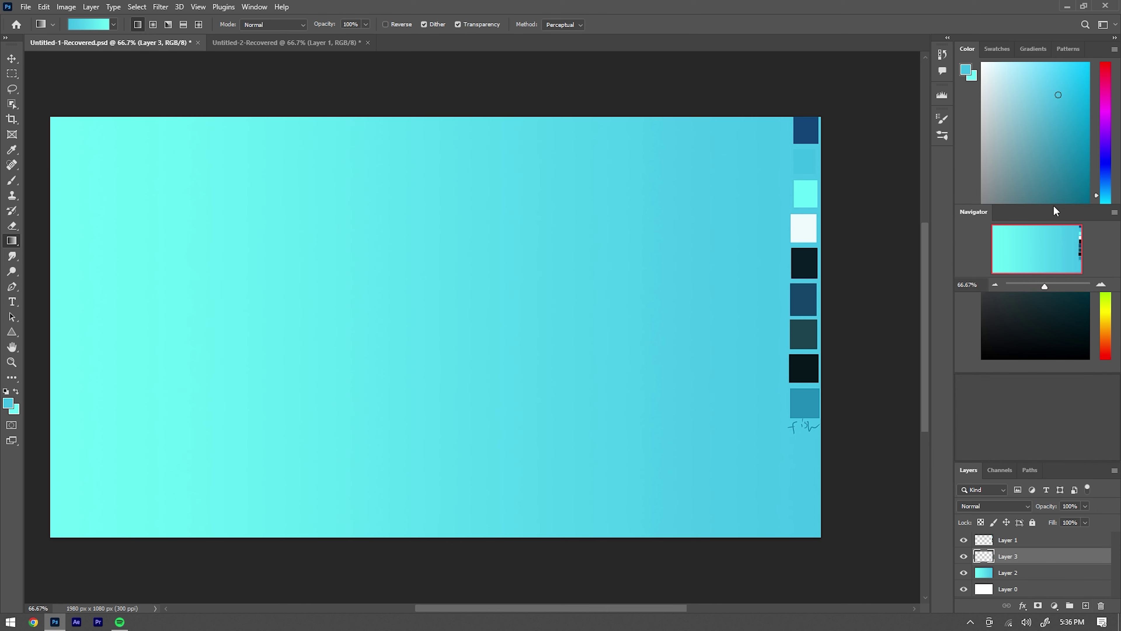
pyautogui.moveTo(1038, 373); pyautogui.dragTo(1037, 193)
pyautogui.keyDown('alt'); pyautogui.click(350, 408); pyautogui.keyUp('alt')
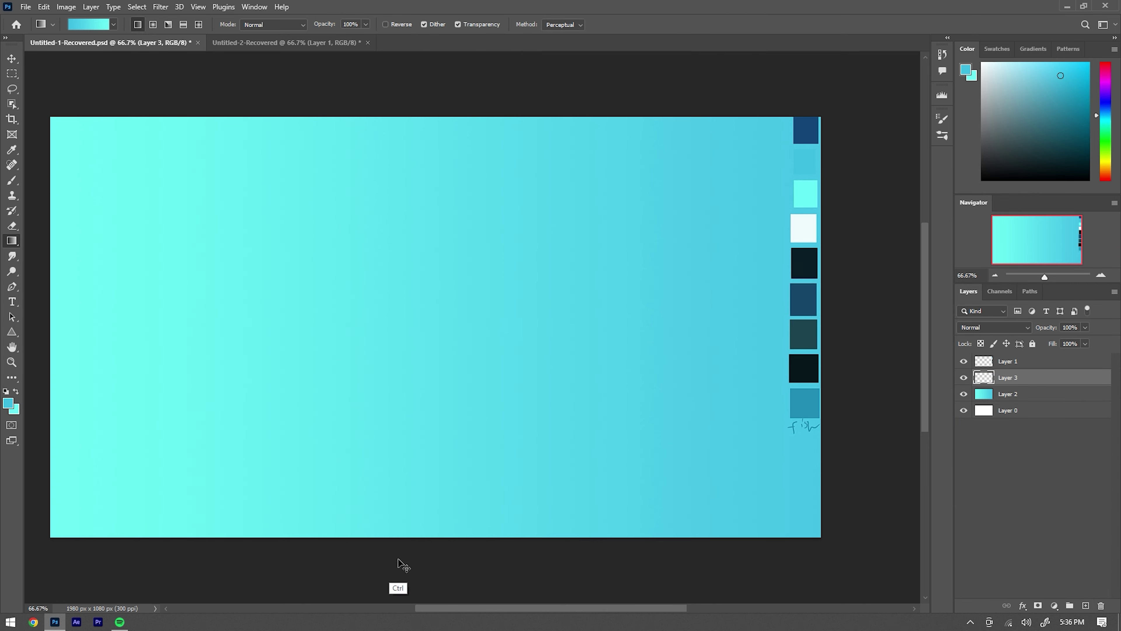
pyautogui.click(88, 25)
pyautogui.click(488, 145)
pyautogui.click(658, 115)
pyautogui.moveTo(57, 123); pyautogui.dragTo(229, 318)
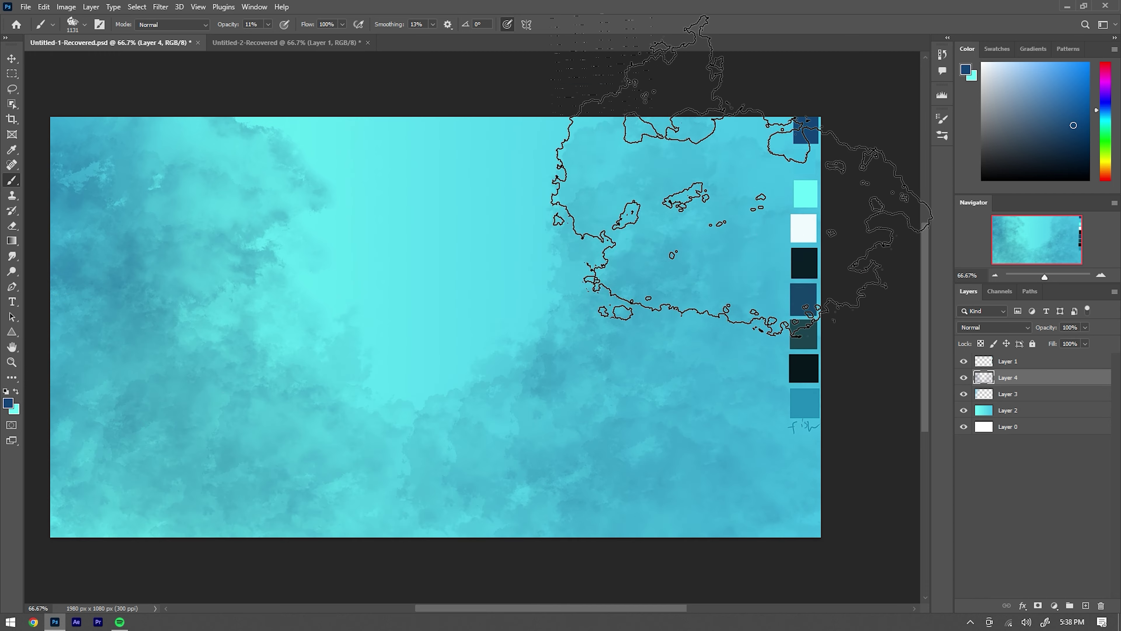
# Step: Lighten the clouds' middle with a soft round eraser at 30% opacity
pyautogui.press('e')
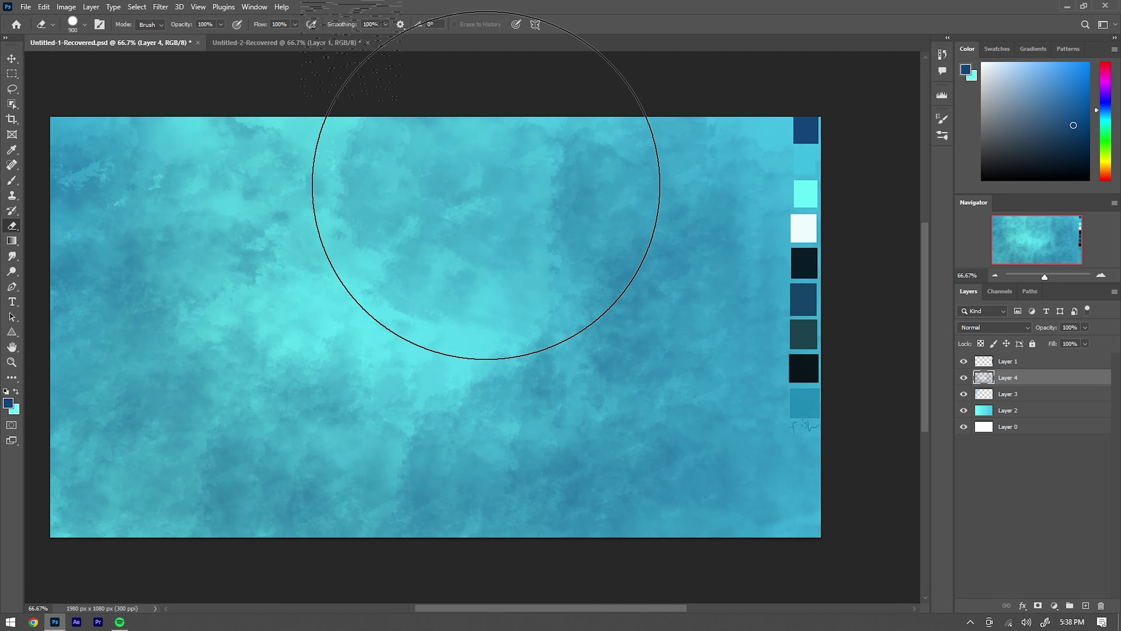
pyautogui.rightClick(296, 216)
pyautogui.doubleClick(134, 191)
pyautogui.press('3')
pyautogui.moveTo(275, 276); pyautogui.dragTo(493, 398)
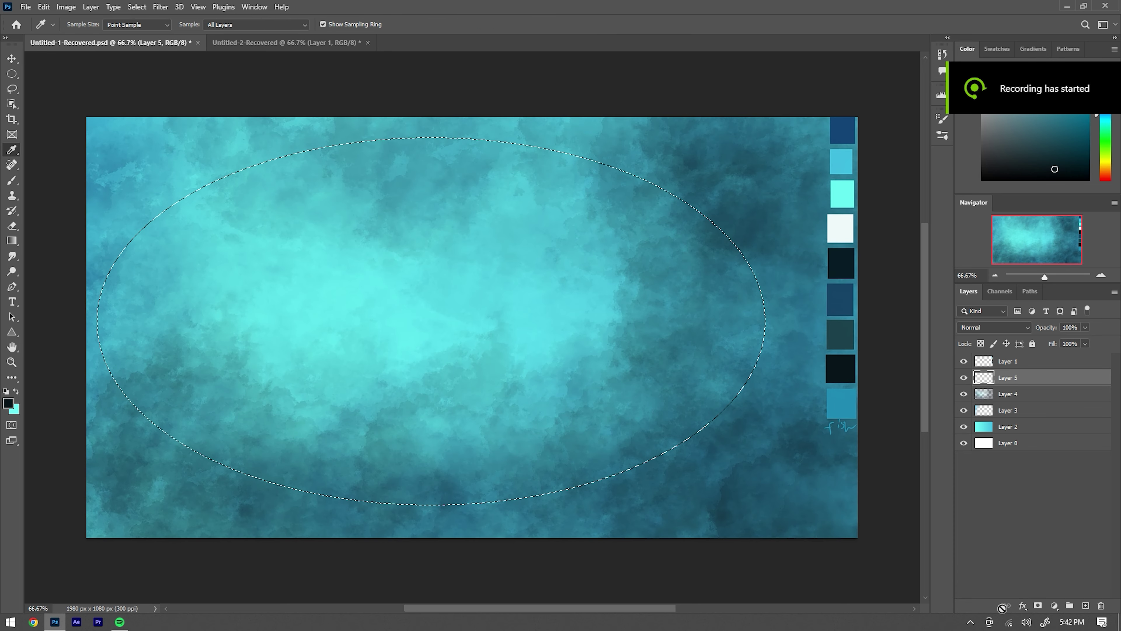
# Step: Soften Layer 4's clouds across the upper middle with an 1100 px Blur brush at 100% strength
pyautogui.press('9')
pyautogui.press('7')
pyautogui.click(1015, 394)
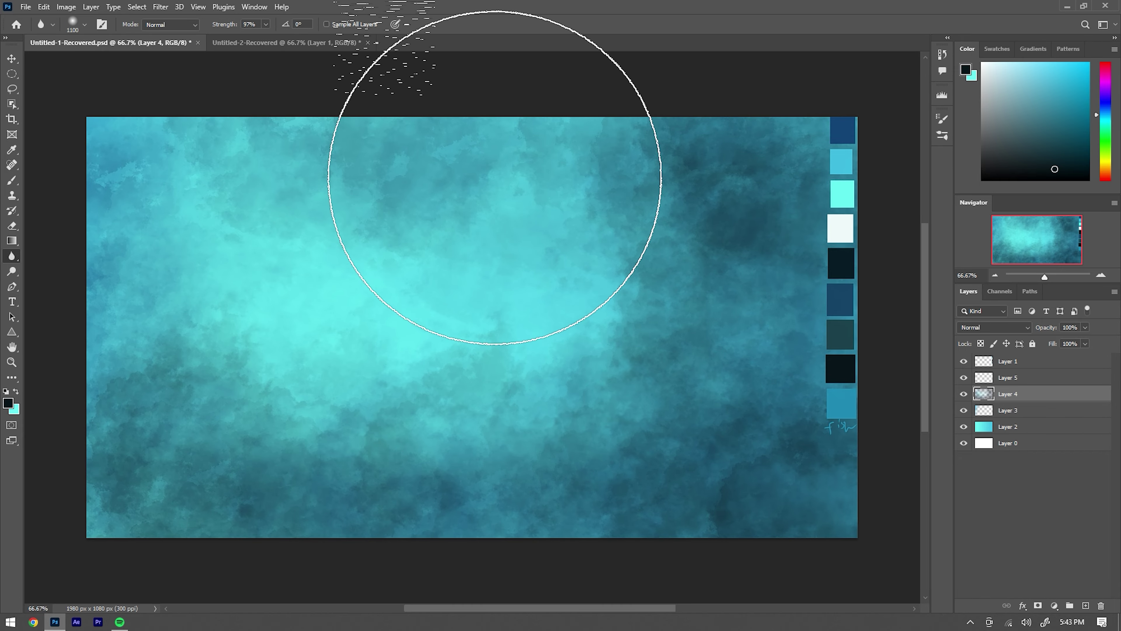
pyautogui.moveTo(494, 177); pyautogui.dragTo(893, 272)
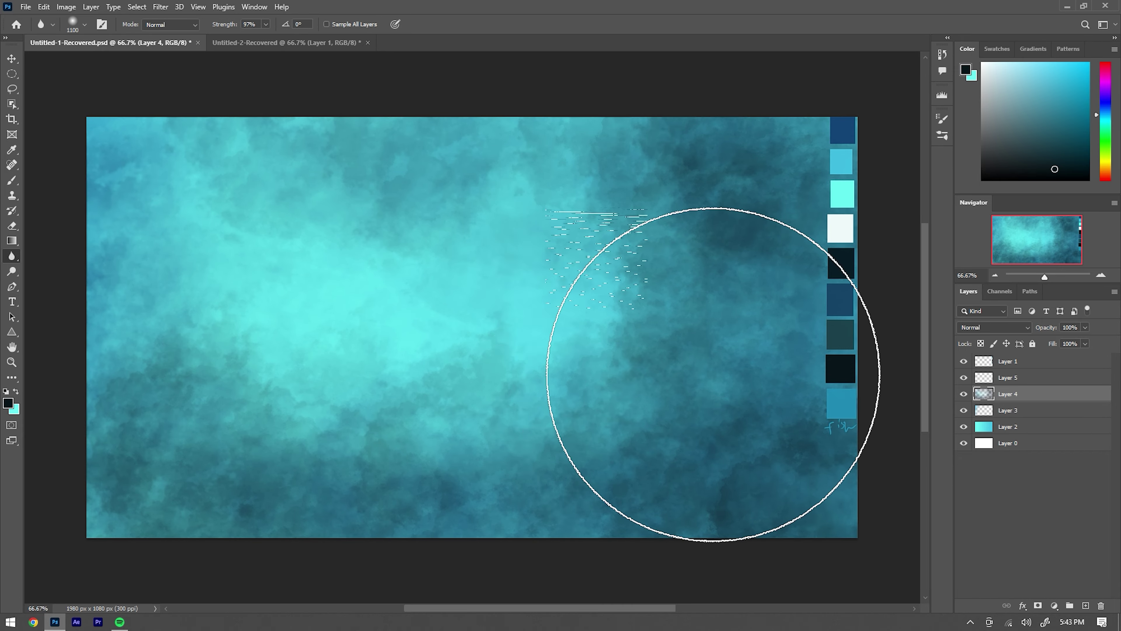
pyautogui.click(552, 279)
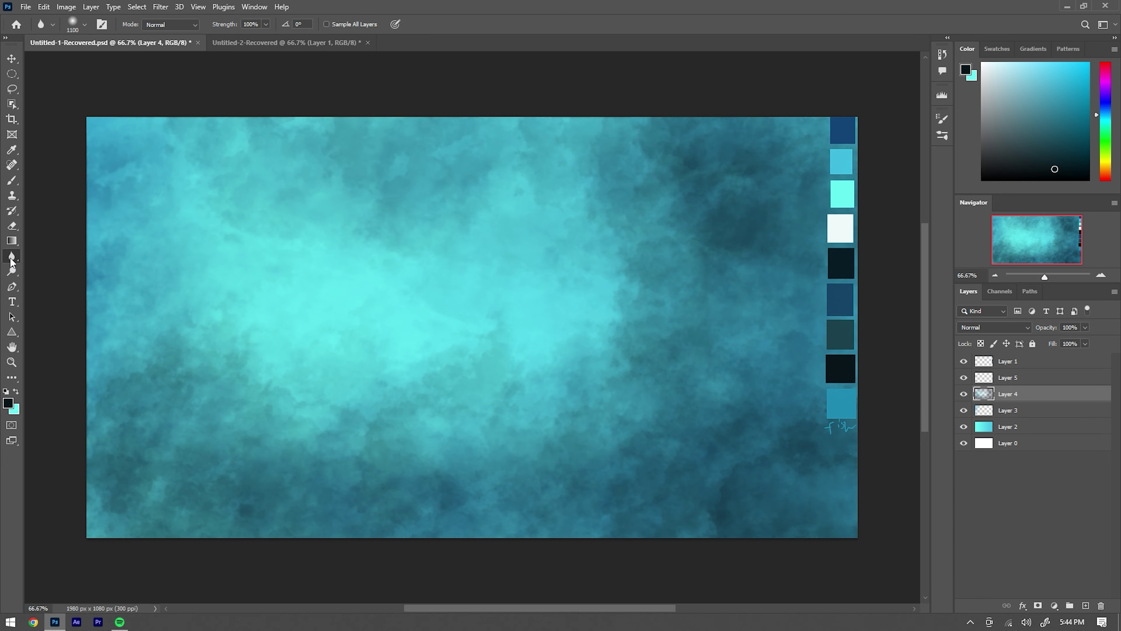
# Step: Try smudging the clouds with a 1700 px brush at 80% layer opacity, then undo the smear
pyautogui.click(63, 278)
pyautogui.moveTo(816, 445); pyautogui.dragTo(816, 444)
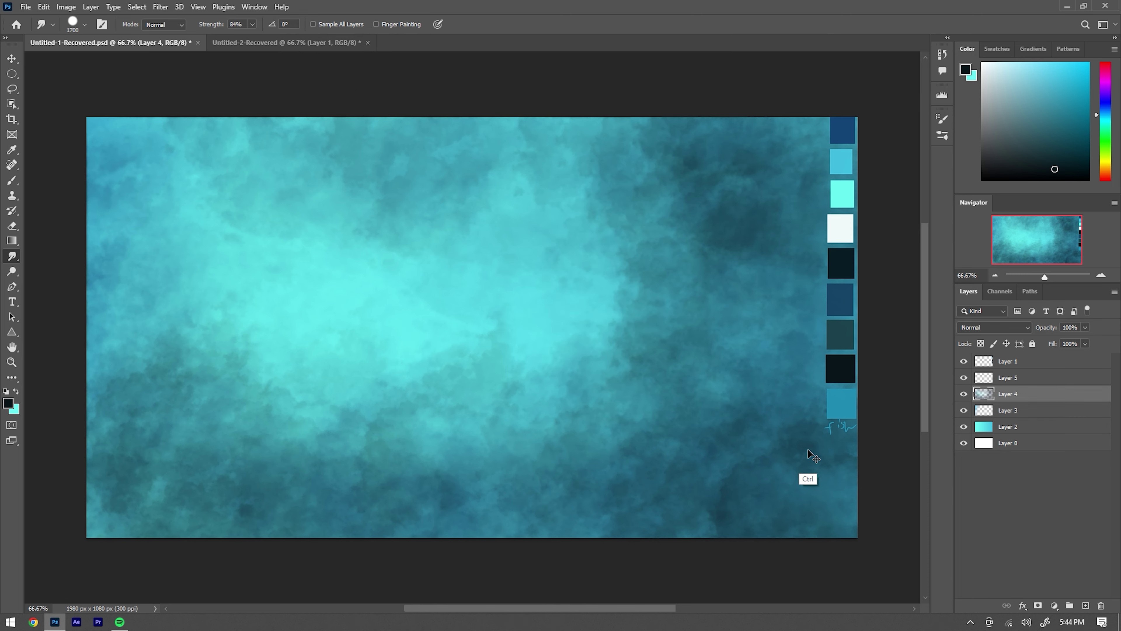
pyautogui.moveTo(1085, 327); pyautogui.dragTo(1074, 337)
pyautogui.moveTo(507, 313); pyautogui.dragTo(512, 312)
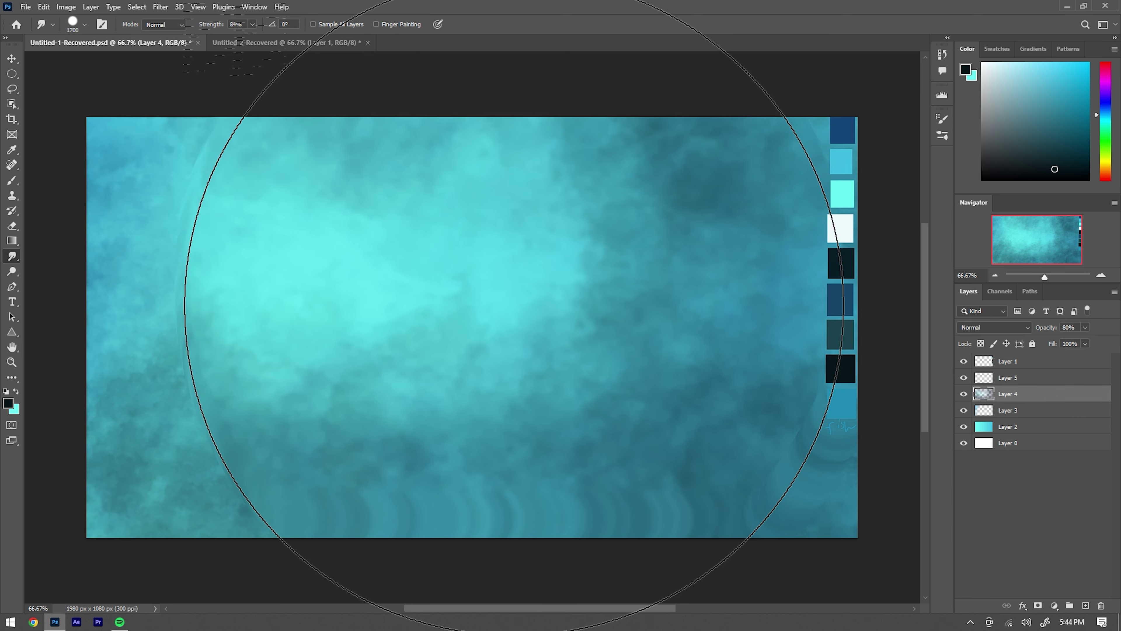
pyautogui.hotkey('ctrl', 'z')
# Step: Return to a 150 px Blur brush and apply a basic blur filter to the clouds
pyautogui.click(53, 256)
pyautogui.click(170, 24)
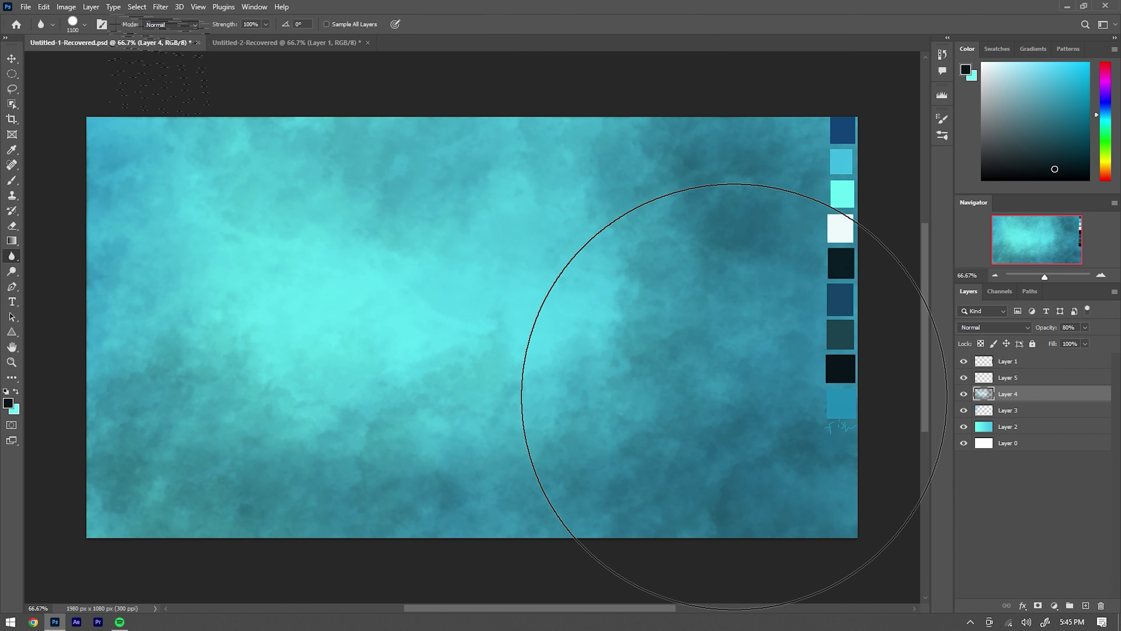
pyautogui.press('[')
pyautogui.press('[')
pyautogui.press('[')
pyautogui.press('[')
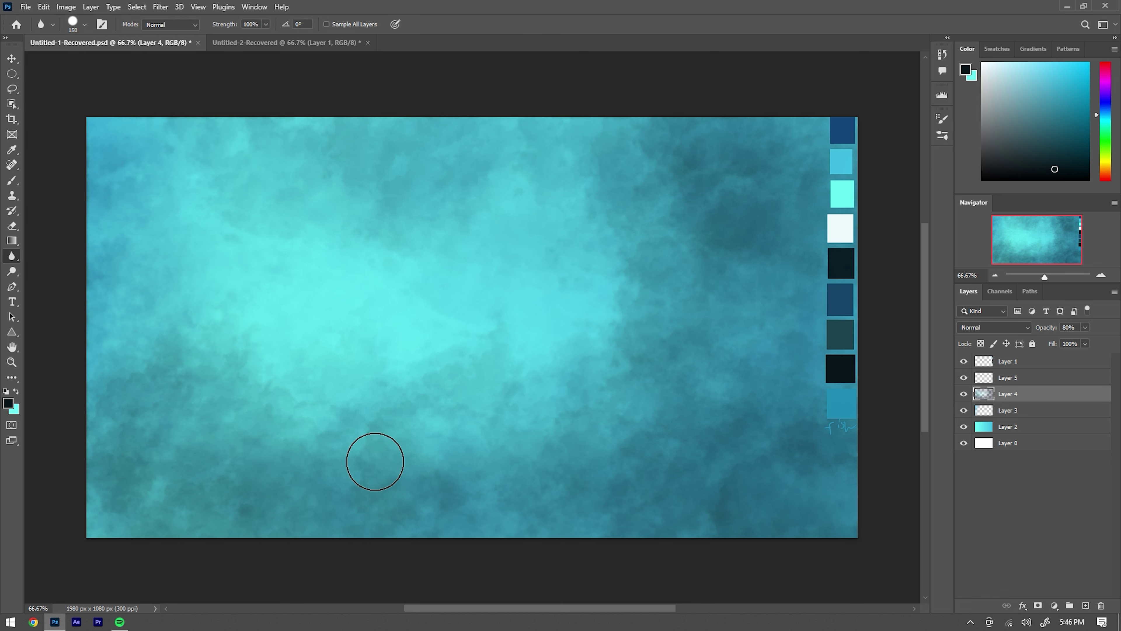
pyautogui.click(161, 7)
pyautogui.click(333, 204)
pyautogui.press('Return')
# Step: Apply a 5.2 px Gaussian Blur to the clouds and restore Layer 4 opacity to 100%
pyautogui.click(160, 7)
pyautogui.click(338, 167)
pyautogui.click(161, 7)
pyautogui.click(336, 204)
pyautogui.moveTo(481, 308); pyautogui.dragTo(502, 305)
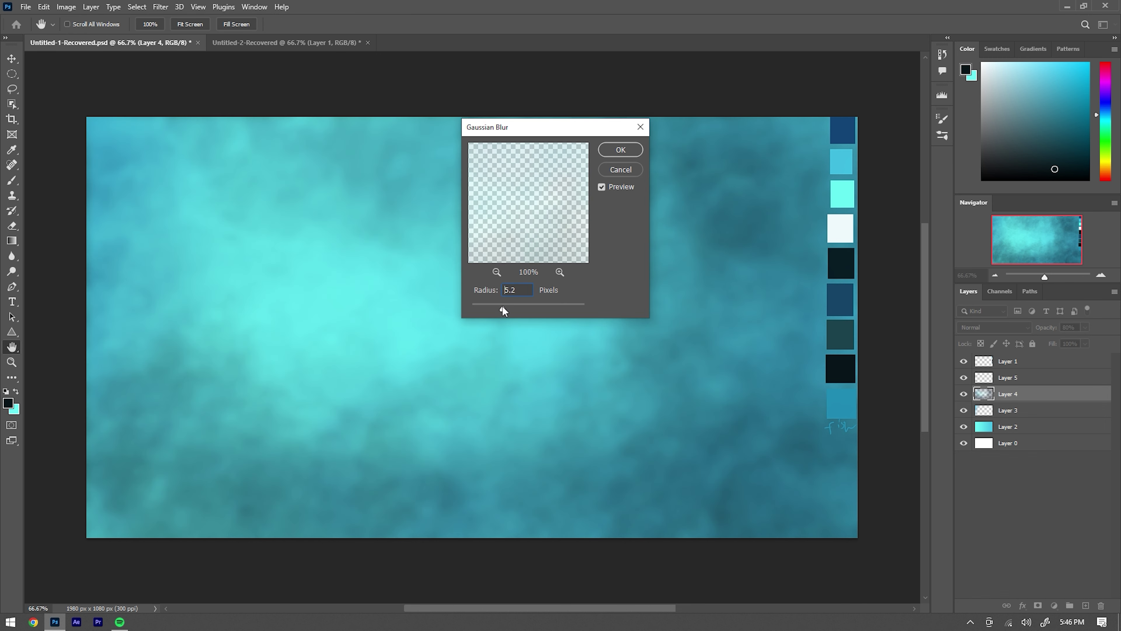
pyautogui.click(621, 153)
pyautogui.hotkey('ctrl', 'z')
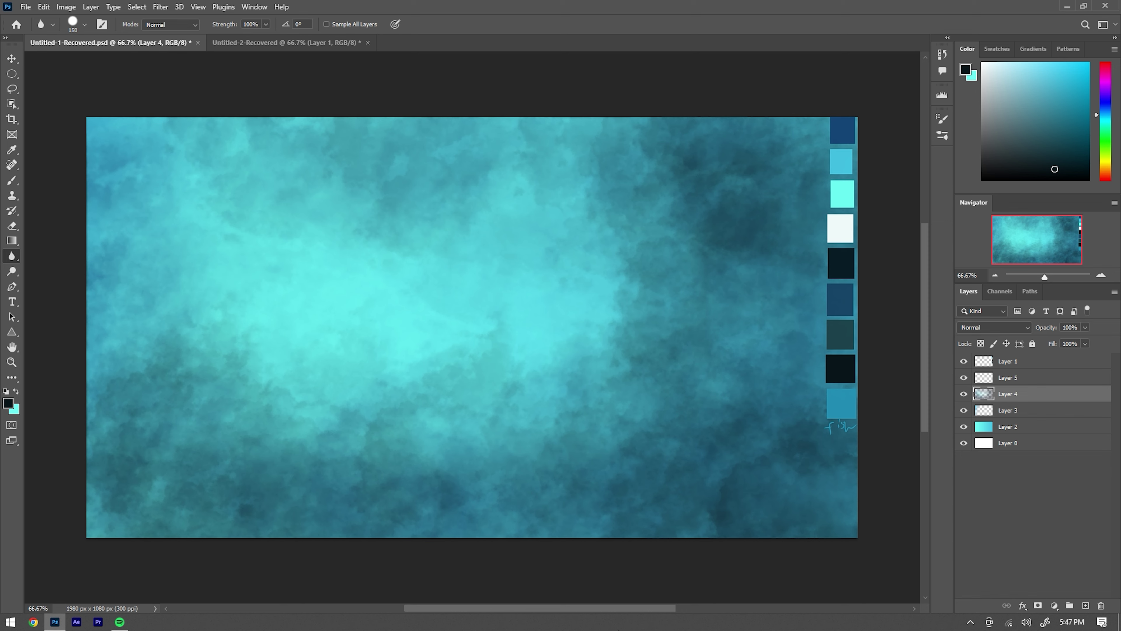
pyautogui.press('b')
pyautogui.click(84, 24)
# Step: Try stamping a 1300 px whale3 brush silhouette, then undo it
pyautogui.scroll(-10, 78, 397)
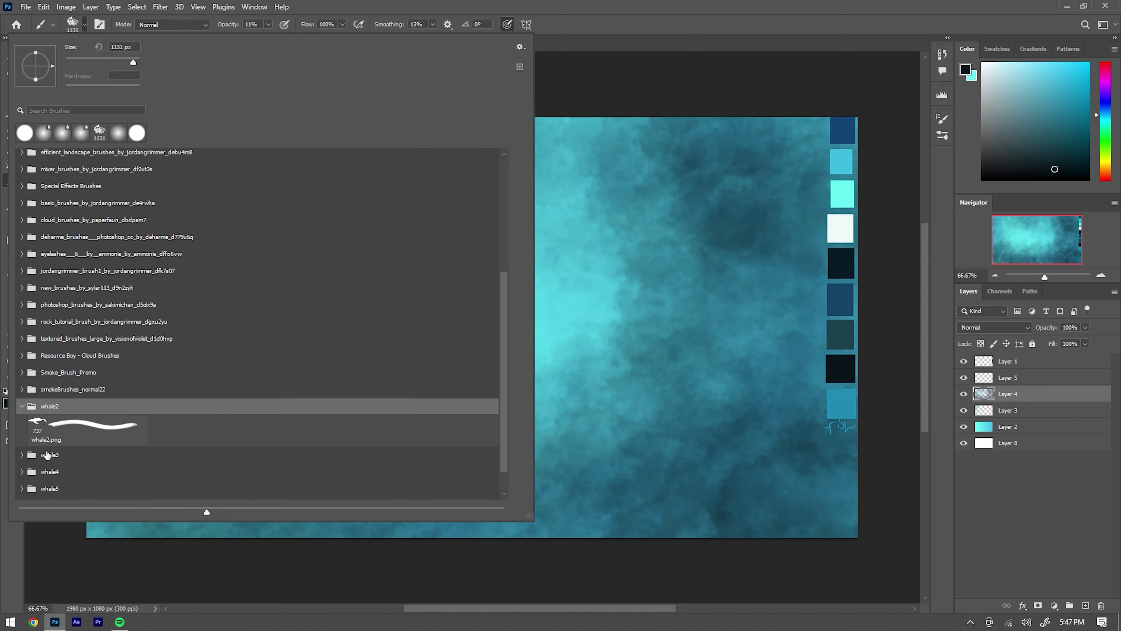
pyautogui.scroll(-2, 77, 474)
pyautogui.click(77, 474)
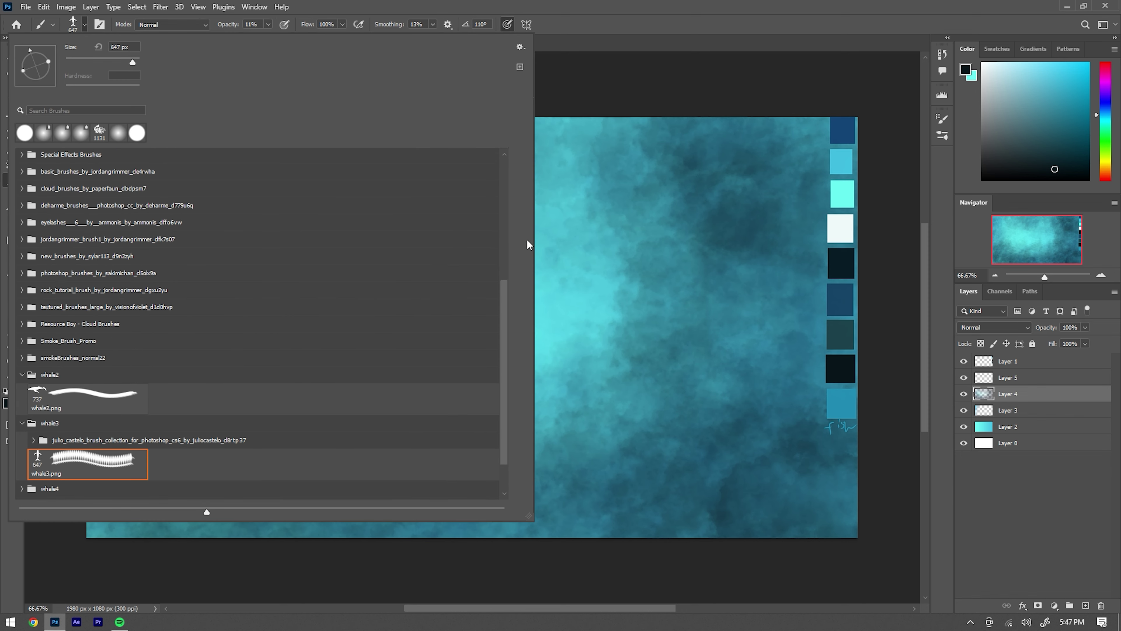
pyautogui.press('Return')
pyautogui.press(']')
pyautogui.press(']')
pyautogui.press(']')
pyautogui.click(633, 274)
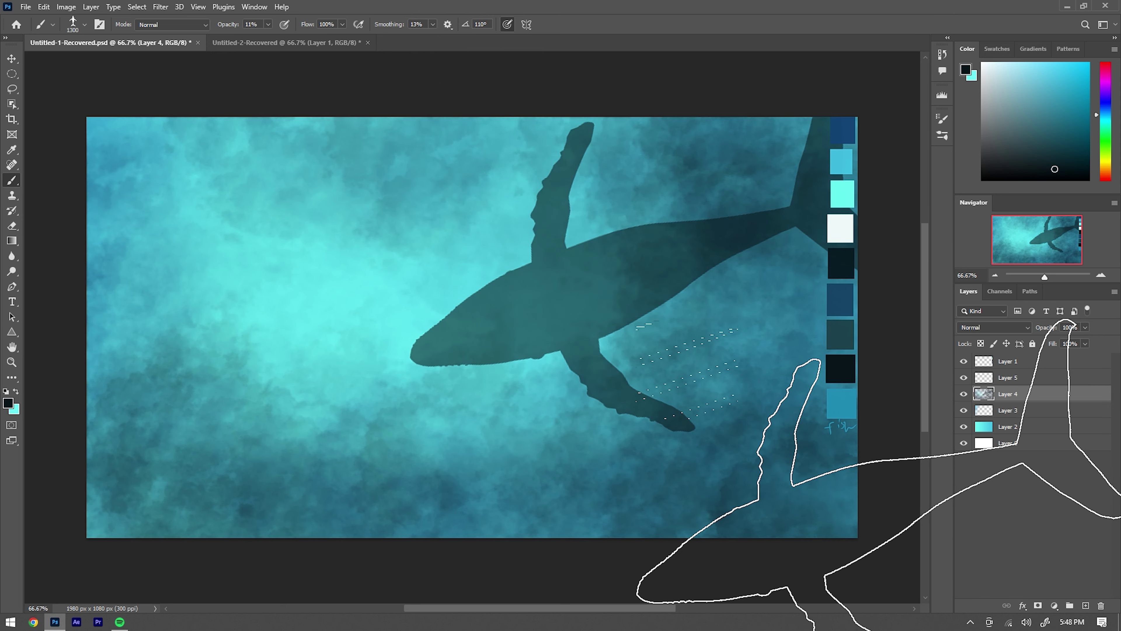
pyautogui.hotkey('ctrl', 'z')
# Step: On new Layer 6, stamp a whale and shade it with a dark gradient, then undo it
pyautogui.hotkey('ctrl', 'shift', 'alt', 'n')
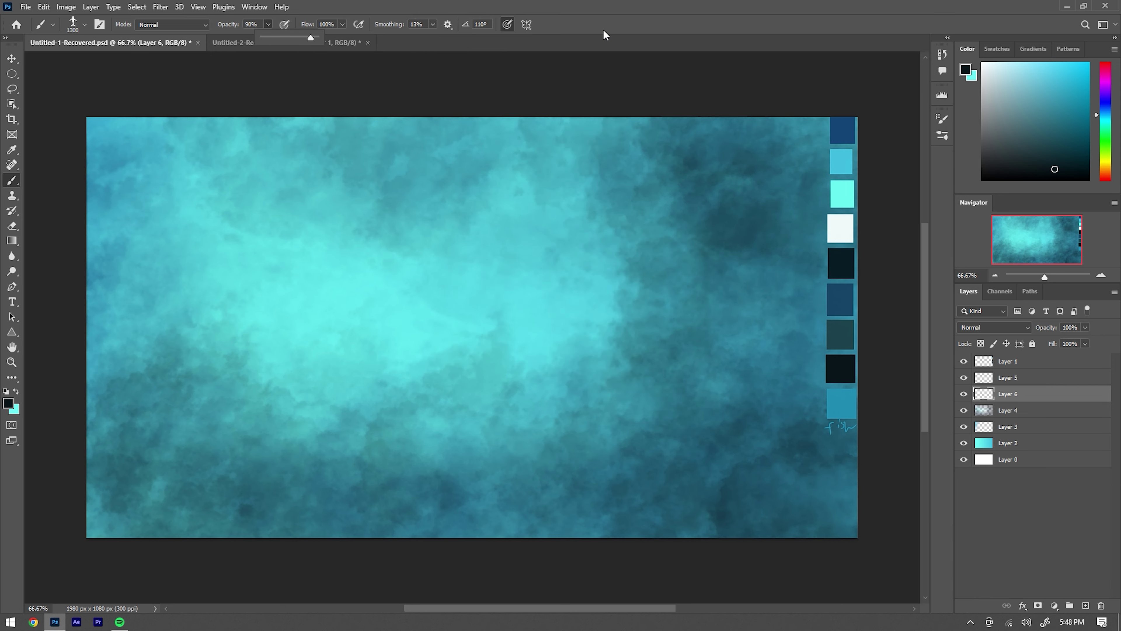
pyautogui.click(644, 274)
pyautogui.keyDown('ctrl'); pyautogui.click(983, 393); pyautogui.keyUp('ctrl')
pyautogui.press('i')
pyautogui.keyDown('alt'); pyautogui.click(526, 287); pyautogui.keyUp('alt')
pyautogui.press('g')
pyautogui.moveTo(388, 375)
pyautogui.mouseDown()
pyautogui.moveTo(914, 188)
pyautogui.moveTo(353, 327)
pyautogui.mouseUp()
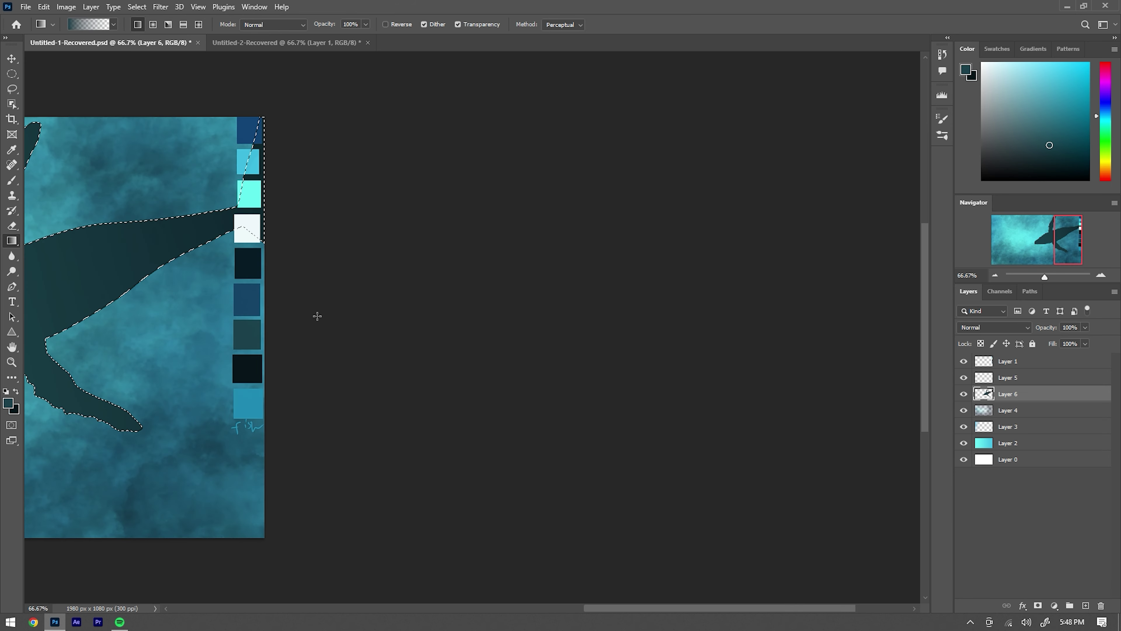
pyautogui.hscroll(-5, 353, 327)
pyautogui.hotkey('ctrl', 'z')
pyautogui.hotkey('ctrl', 'z')
pyautogui.hotkey('ctrl', 'z')
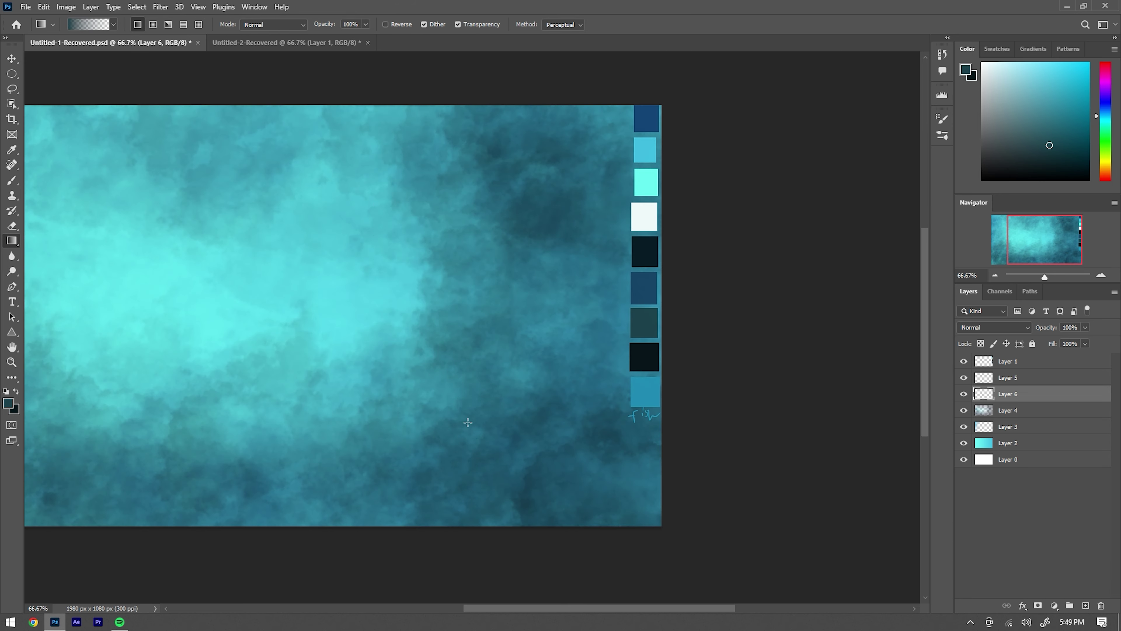
# Step: Collapse the whale2 and whale3 folders in the Brush Preset picker
pyautogui.scroll(1, 468, 423)
pyautogui.press('b')
pyautogui.click(85, 24)
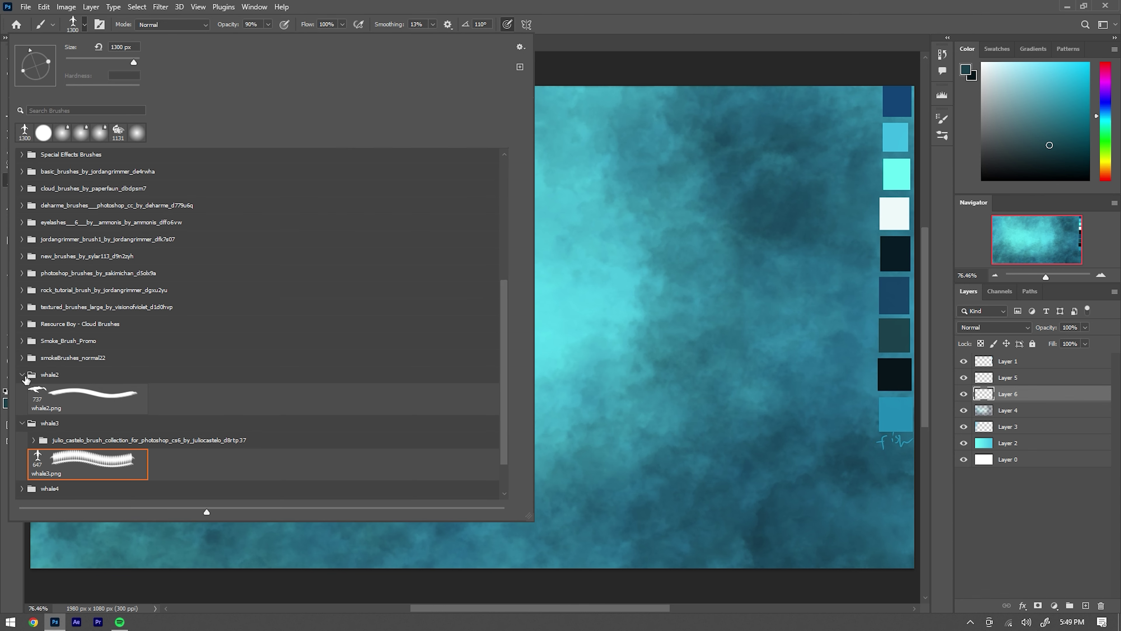
pyautogui.click(22, 374)
pyautogui.click(22, 443)
pyautogui.scroll(3, 131, 319)
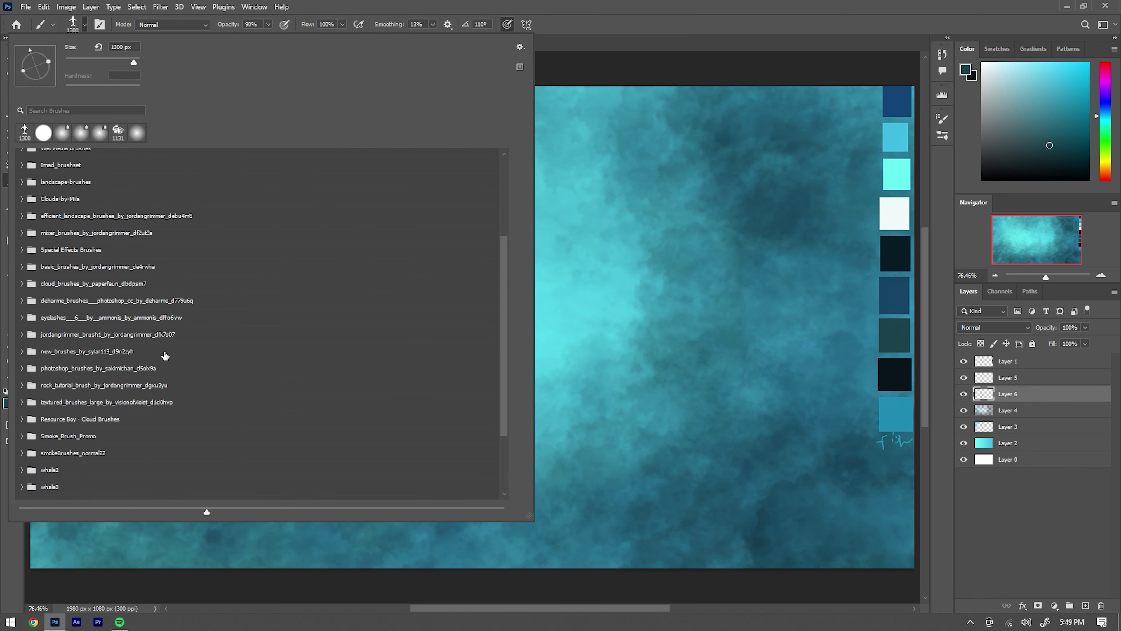
pyautogui.scroll(-1, 308, 327)
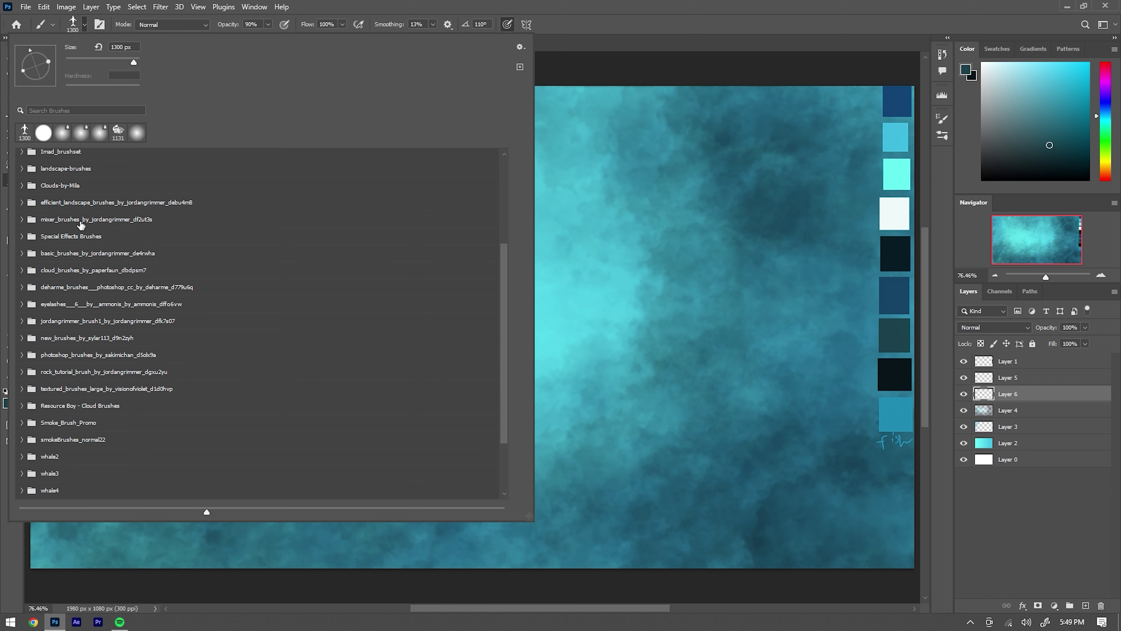
pyautogui.moveTo(507, 281); pyautogui.dragTo(505, 198)
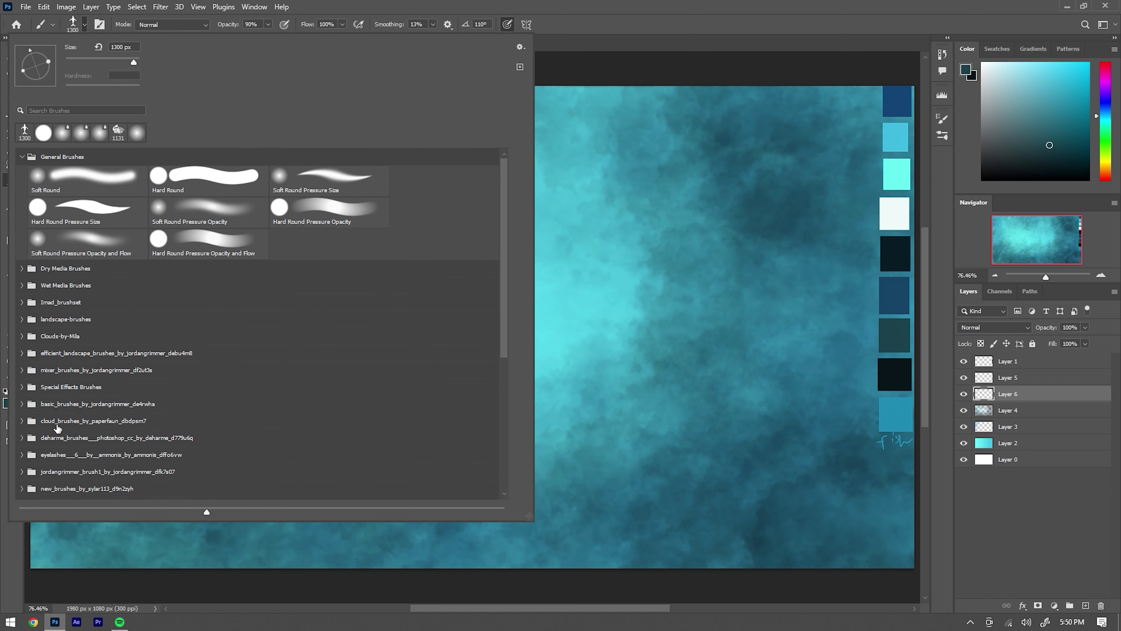
# Step: Load a spatter brush from Special Effects Brushes and drag an oval selection over the centre
pyautogui.click(29, 391)
pyautogui.doubleClick(66, 444)
pyautogui.rightClick(25, 198)
pyautogui.doubleClick(95, 435)
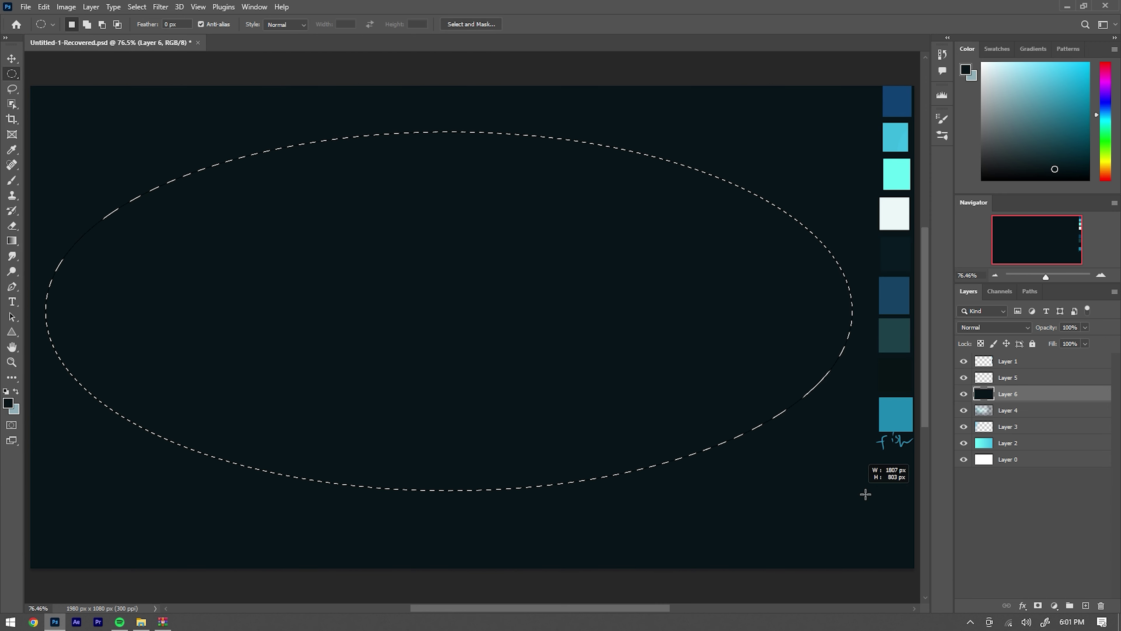
pyautogui.moveTo(865, 494); pyautogui.dragTo(817, 497)
pyautogui.click(137, 6)
# Step: Refine the oval selection and use it to mask dark Layer 6, revealing the centre
pyautogui.click(150, 166)
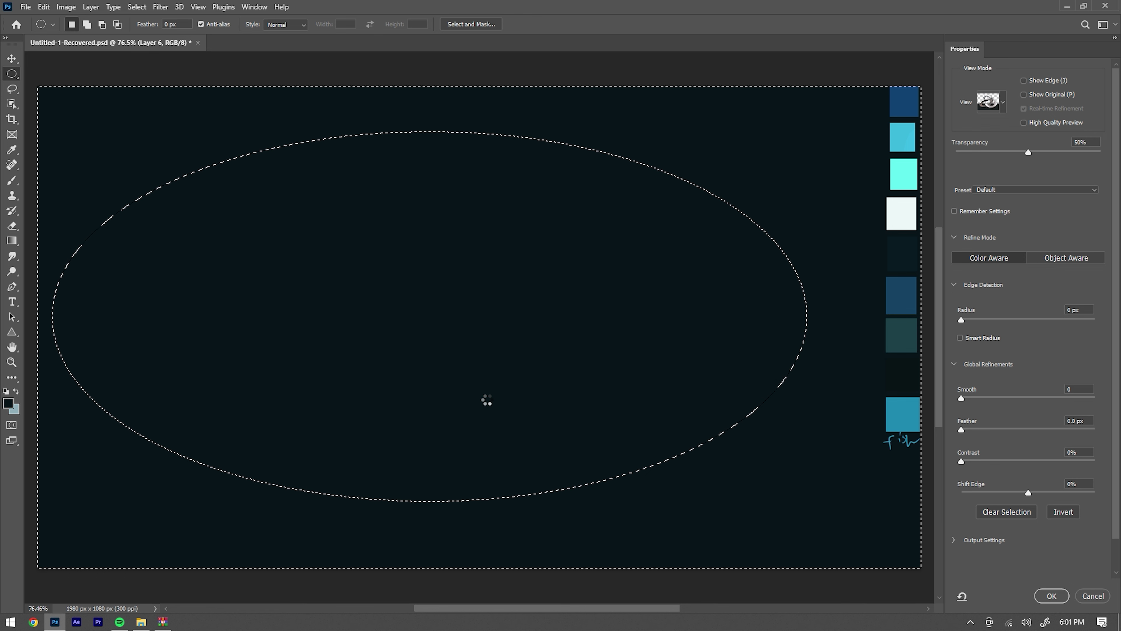
pyautogui.click(1052, 596)
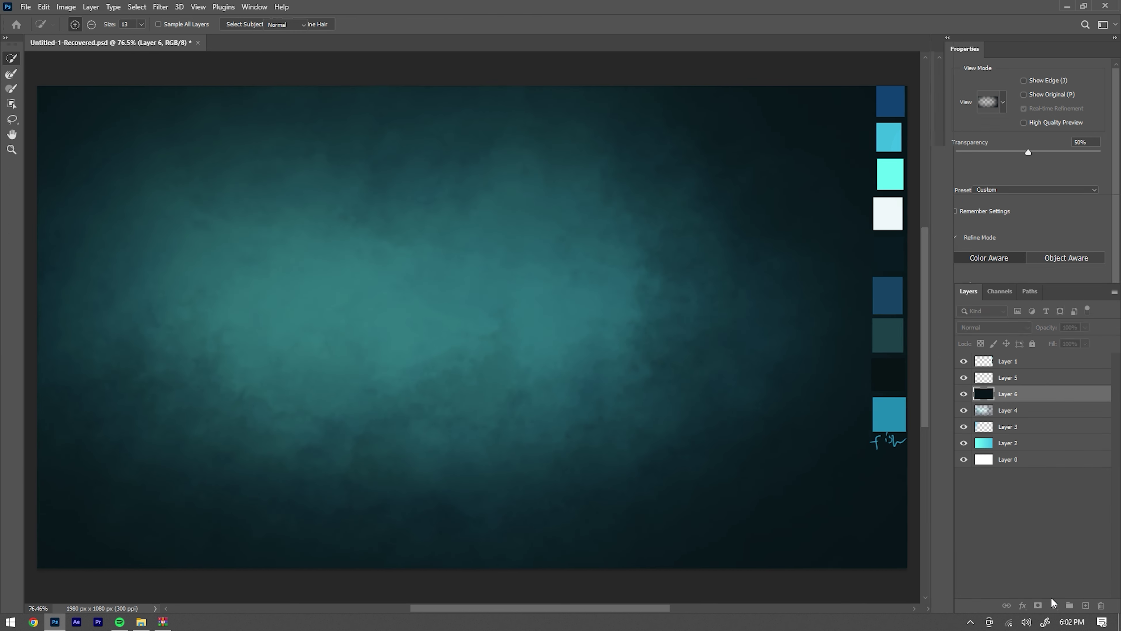
pyautogui.click(1037, 605)
# Step: Select Layer 2 and pick the Smudge tool with a brush from the picker
pyautogui.click(1007, 442)
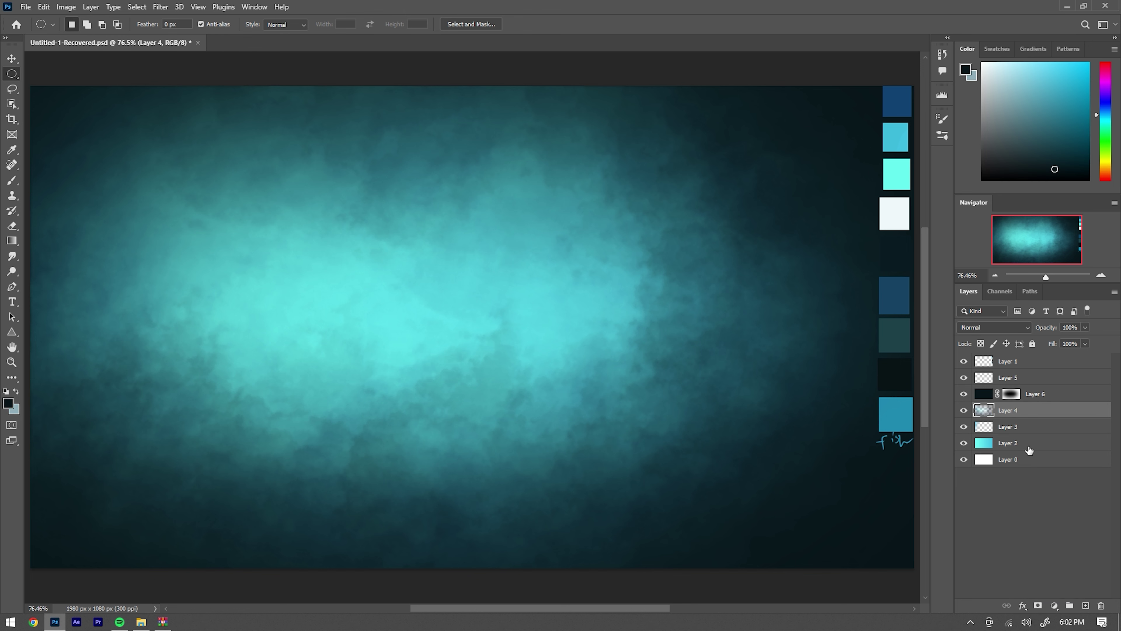
pyautogui.click(12, 256)
pyautogui.click(73, 24)
pyautogui.click(645, 341)
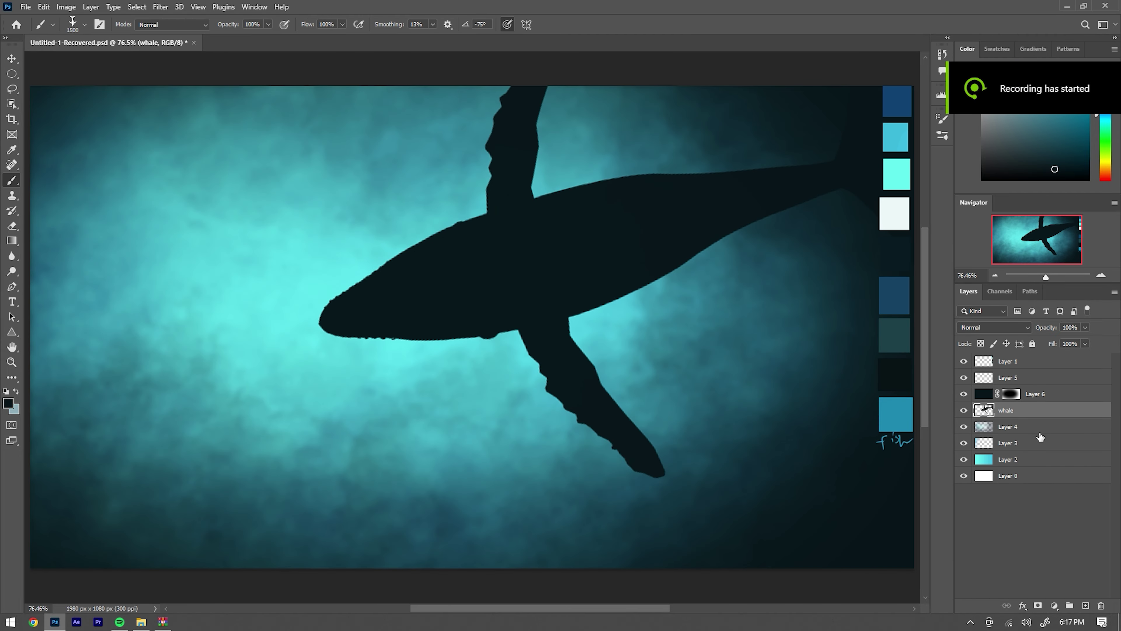
# Step: Resize the brush with the bracket keys for broad lighter-teal shading on the whales
pyautogui.moveTo(1007, 394); pyautogui.dragTo(1010, 418)
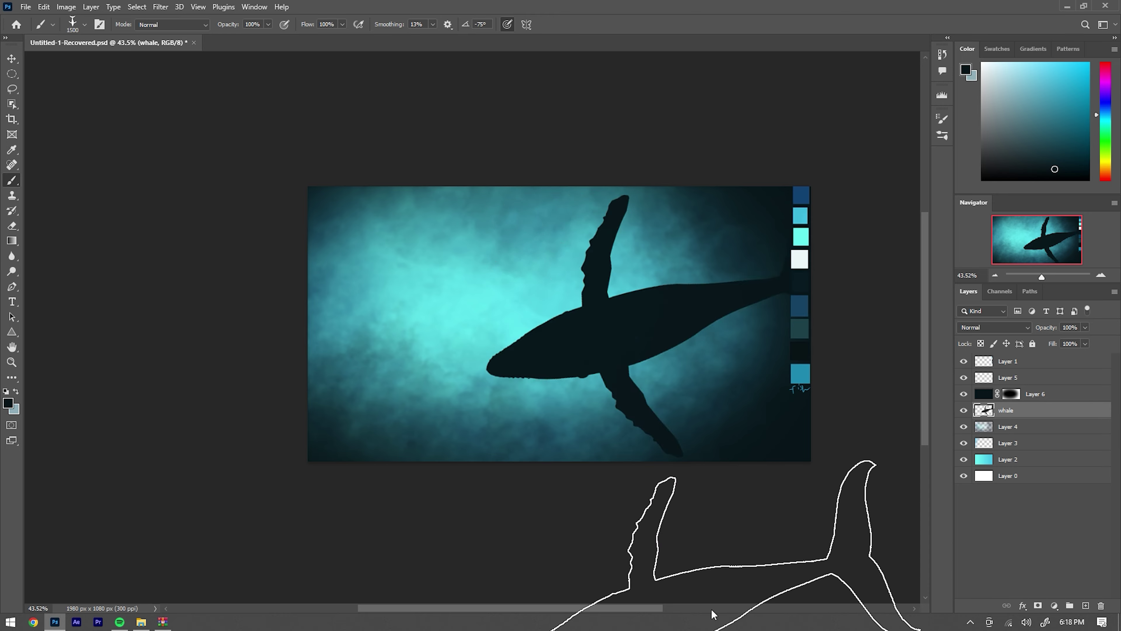
pyautogui.press('[')
pyautogui.press('[')
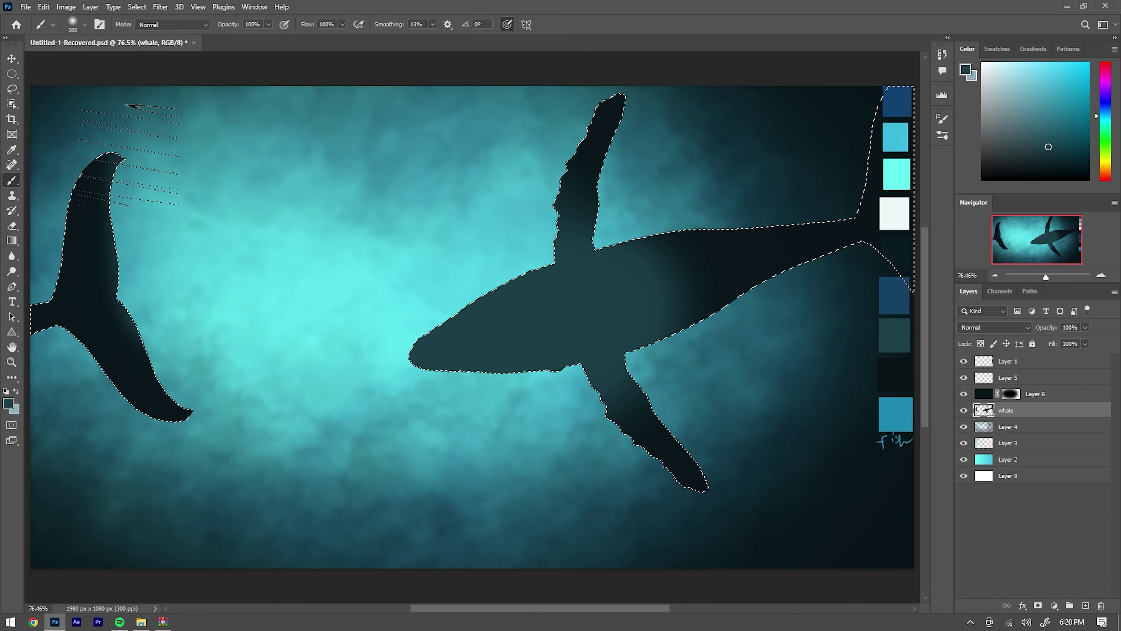
pyautogui.press(']')
pyautogui.press(']')
pyautogui.press(']')
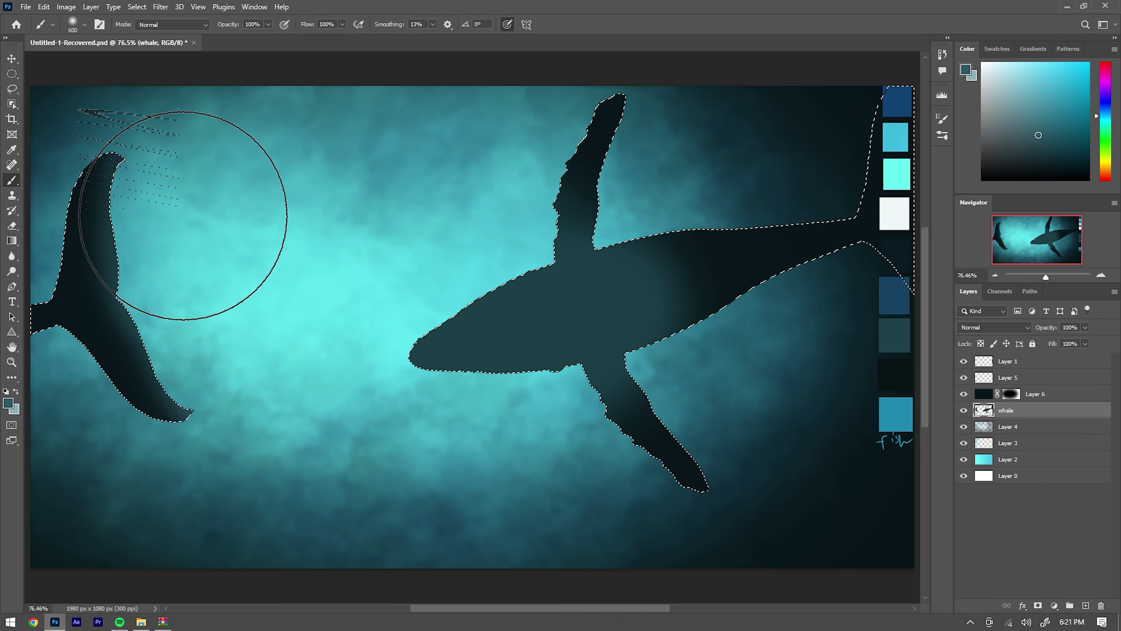
pyautogui.press(']')
pyautogui.press(']')
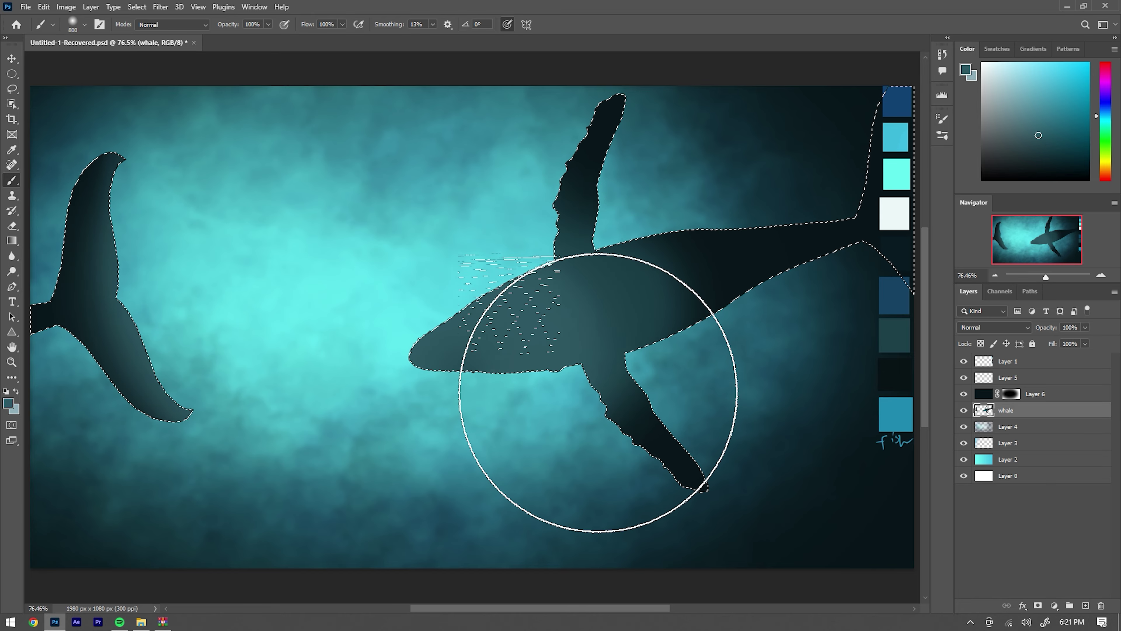
pyautogui.click(85, 24)
# Step: Add Layer 7 and clip it to the whale shape
pyautogui.doubleClick(213, 175)
pyautogui.click(1086, 605)
pyautogui.rightClick(1012, 415)
pyautogui.click(896, 343)
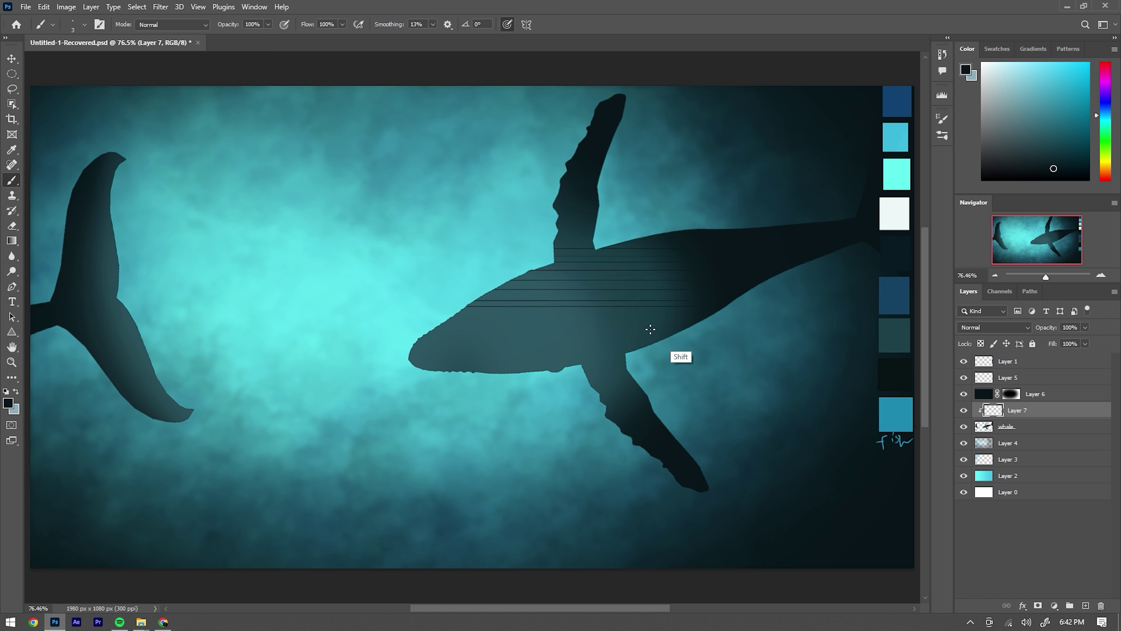
# Step: Rotate the groove lines to follow the whale's body and partly erase them
pyautogui.hotkey('ctrl', 't')
pyautogui.moveTo(833, 243); pyautogui.dragTo(699, 302)
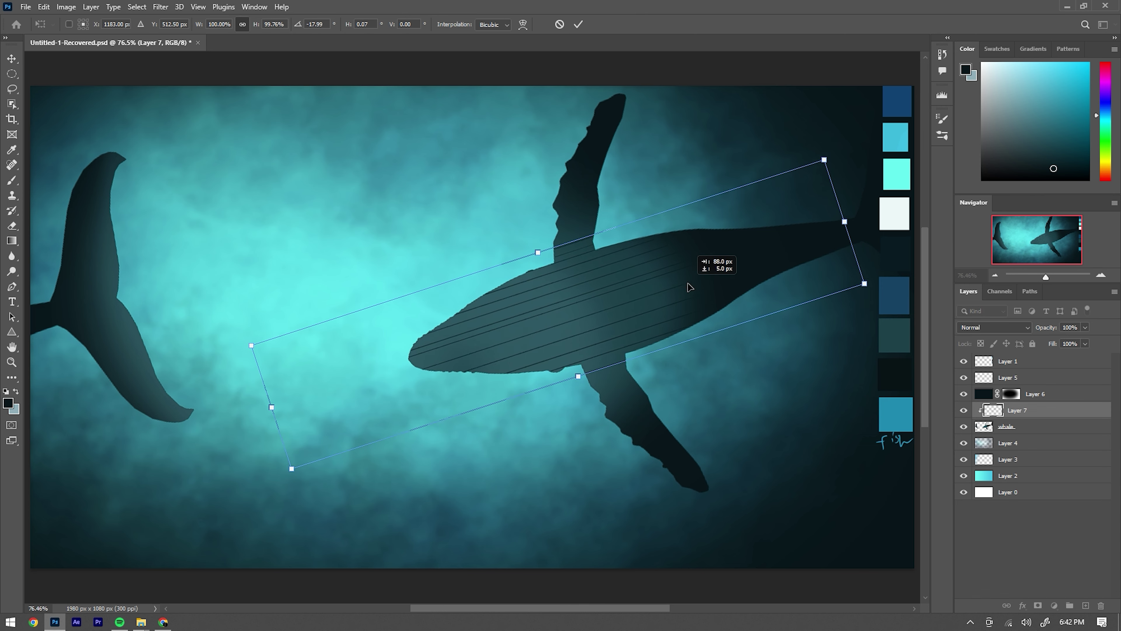
pyautogui.press('Return')
pyautogui.press('e')
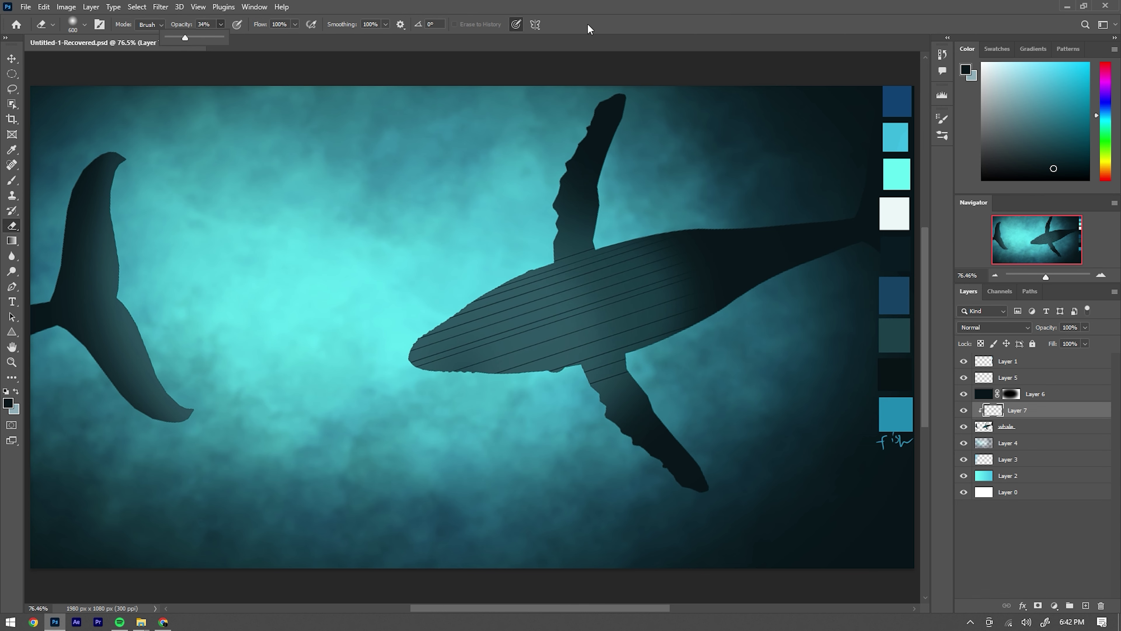
pyautogui.moveTo(443, 431); pyautogui.dragTo(637, 393)
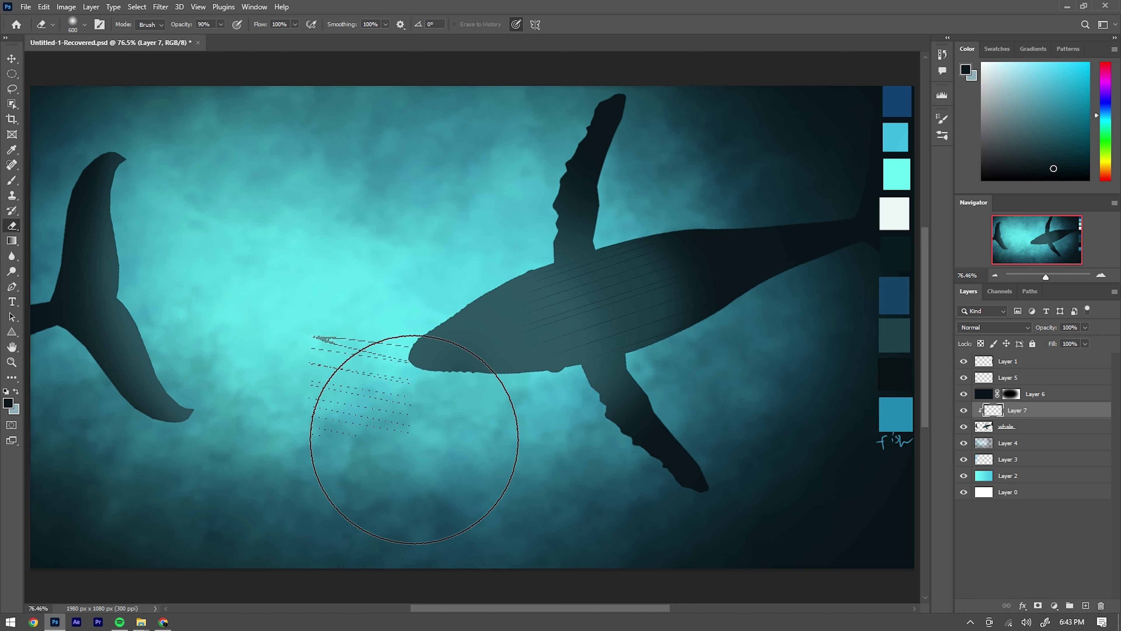
# Step: Shrink the eraser, set it to 38% opacity, and alternate painting and erasing grooves
pyautogui.press('[')
pyautogui.press('[')
pyautogui.press('[')
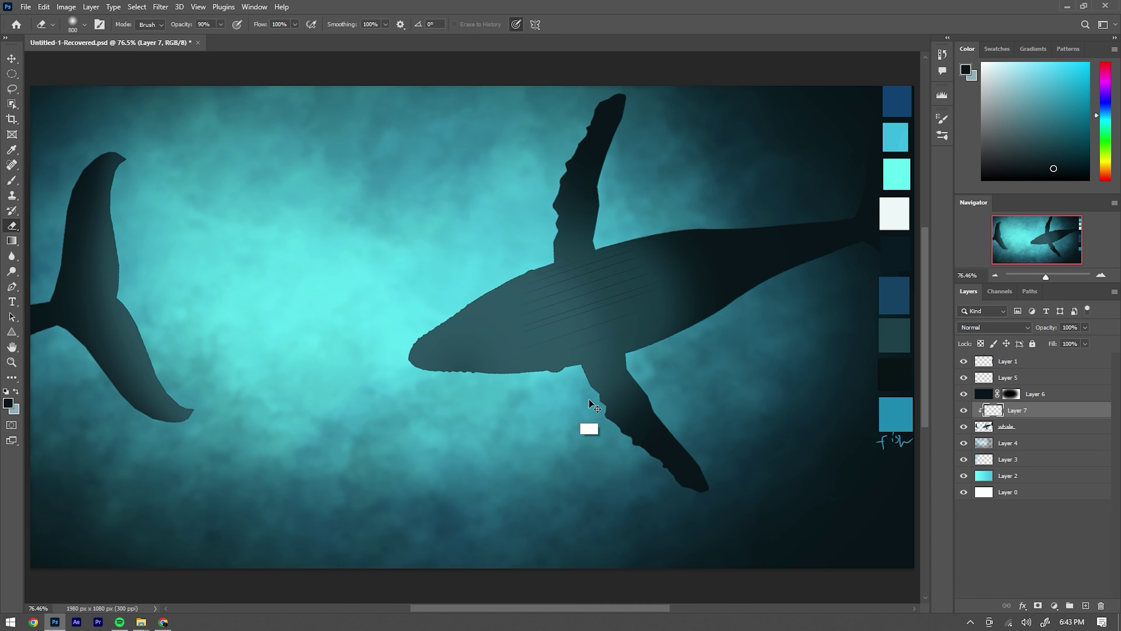
pyautogui.press('[')
pyautogui.press('[')
pyautogui.press('[')
pyautogui.press(']')
pyautogui.press('[')
pyautogui.press('[')
pyautogui.press('[')
pyautogui.press('3')
pyautogui.press('8')
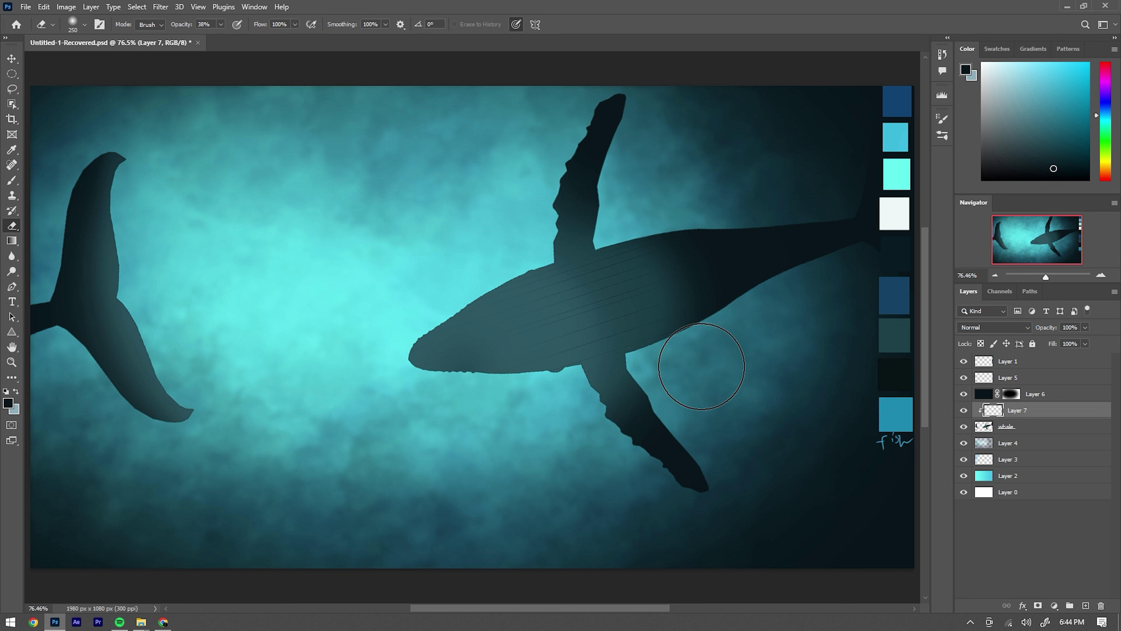
pyautogui.press('b')
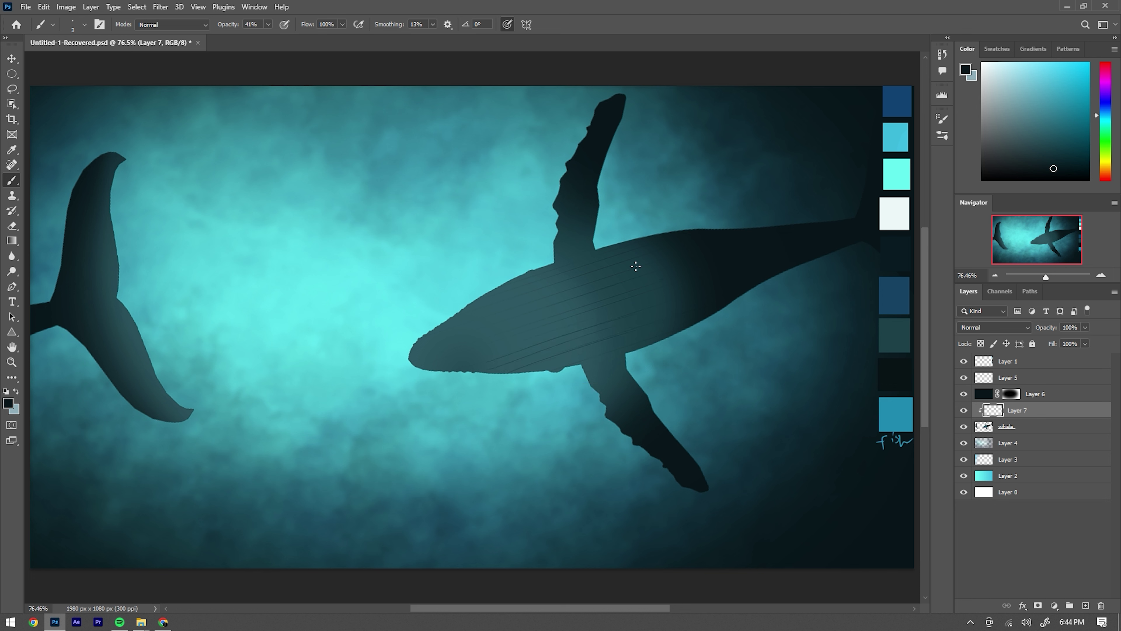
pyautogui.press('e')
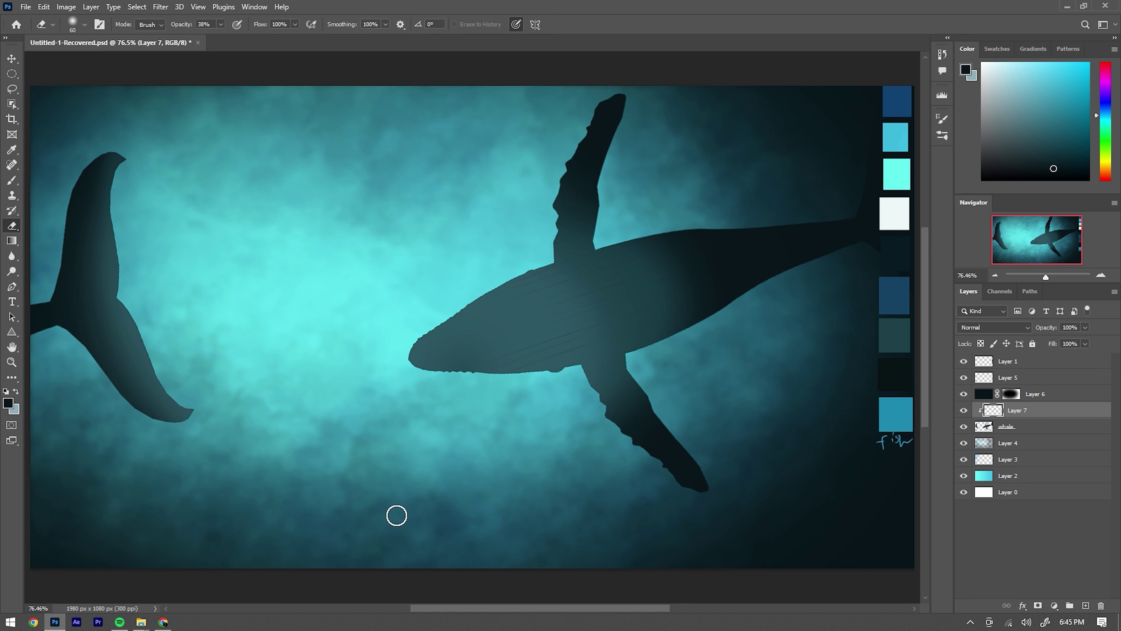
# Step: Add a clipped layer below Layer 7, brush teal on the lower body, and sample near-black
pyautogui.hotkey('ctrl', '[')
pyautogui.press('b')
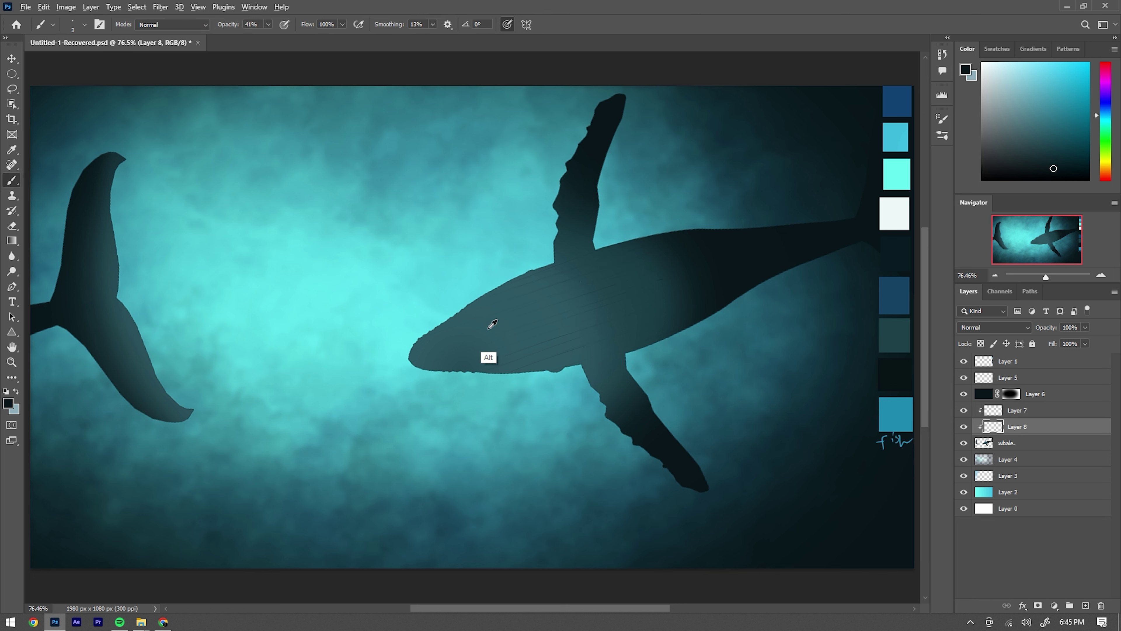
pyautogui.press(']')
pyautogui.press(']')
pyautogui.press(']')
pyautogui.press(']')
pyautogui.press(']')
pyautogui.press(']')
pyautogui.press('[')
pyautogui.press('[')
pyautogui.press('[')
pyautogui.moveTo(638, 326); pyautogui.dragTo(704, 395)
pyautogui.keyDown('alt'); pyautogui.click(650, 405); pyautogui.keyUp('alt')
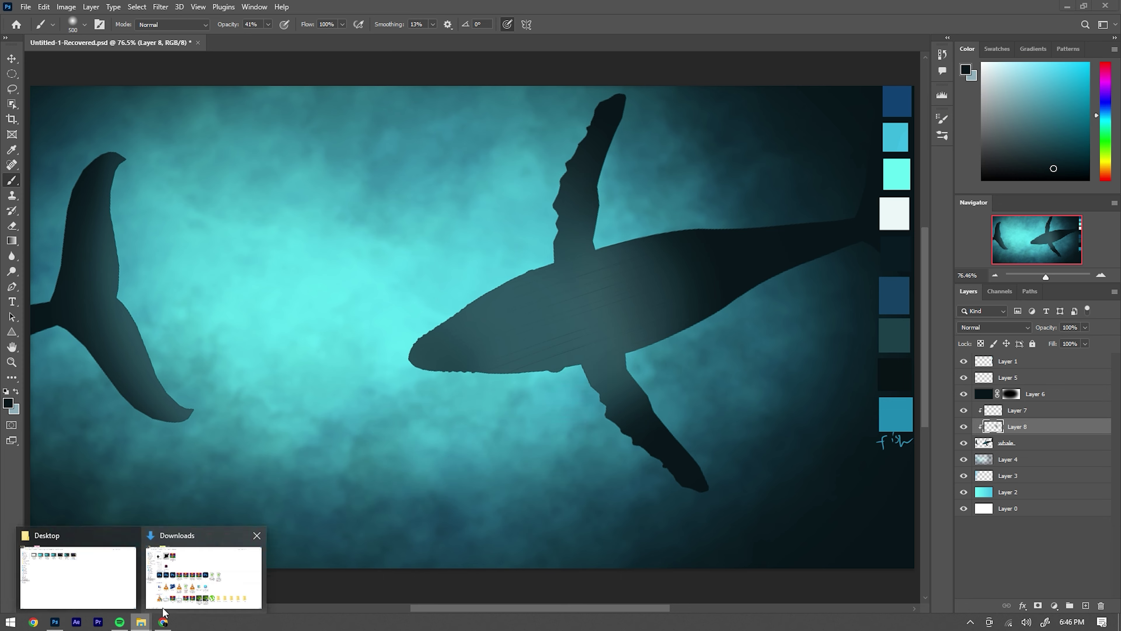
# Step: Bring the manta clipart in from the downloads folder, rotated and shrunk
pyautogui.click(198, 570)
pyautogui.moveTo(126, 599); pyautogui.dragTo(485, 309)
pyautogui.moveTo(759, 89)
pyautogui.mouseDown()
pyautogui.moveTo(574, 58)
pyautogui.moveTo(500, 238)
pyautogui.mouseUp()
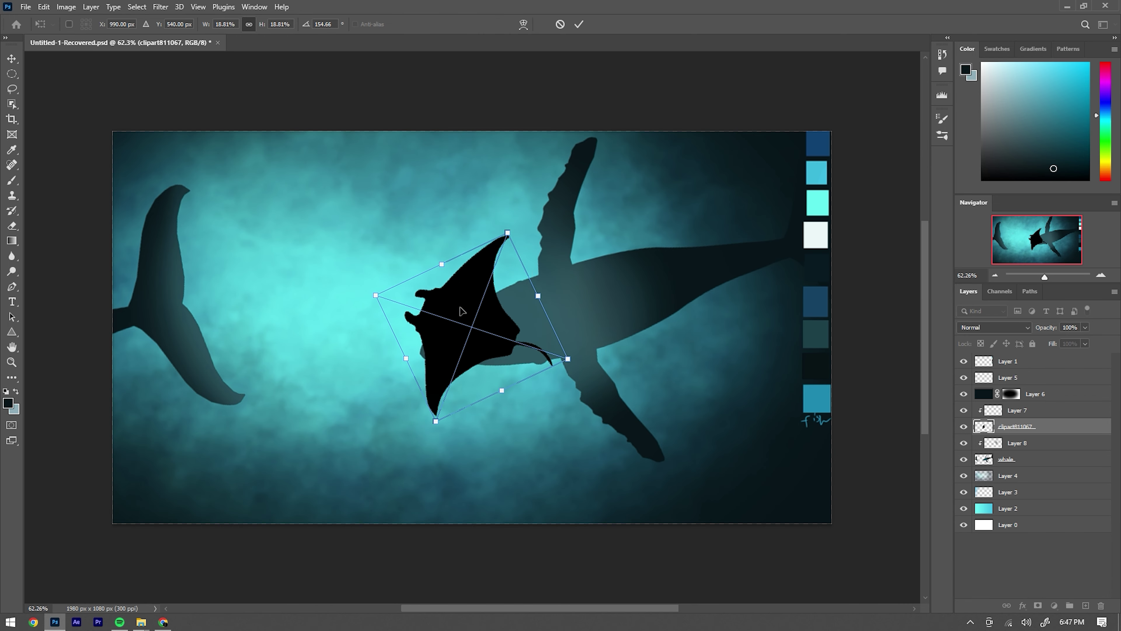
pyautogui.press('Return')
# Step: Fill the manta outline with sampled dark teal on a new layer and delete the clipart layer
pyautogui.moveTo(1015, 426); pyautogui.dragTo(1015, 410)
pyautogui.click(1015, 426)
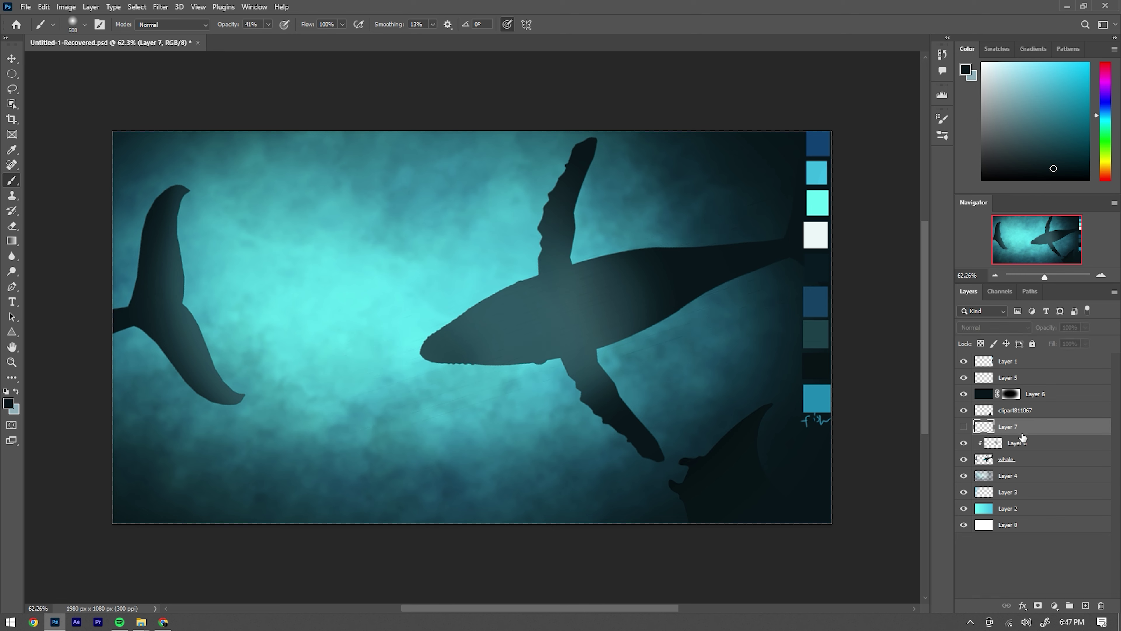
pyautogui.click(1024, 414)
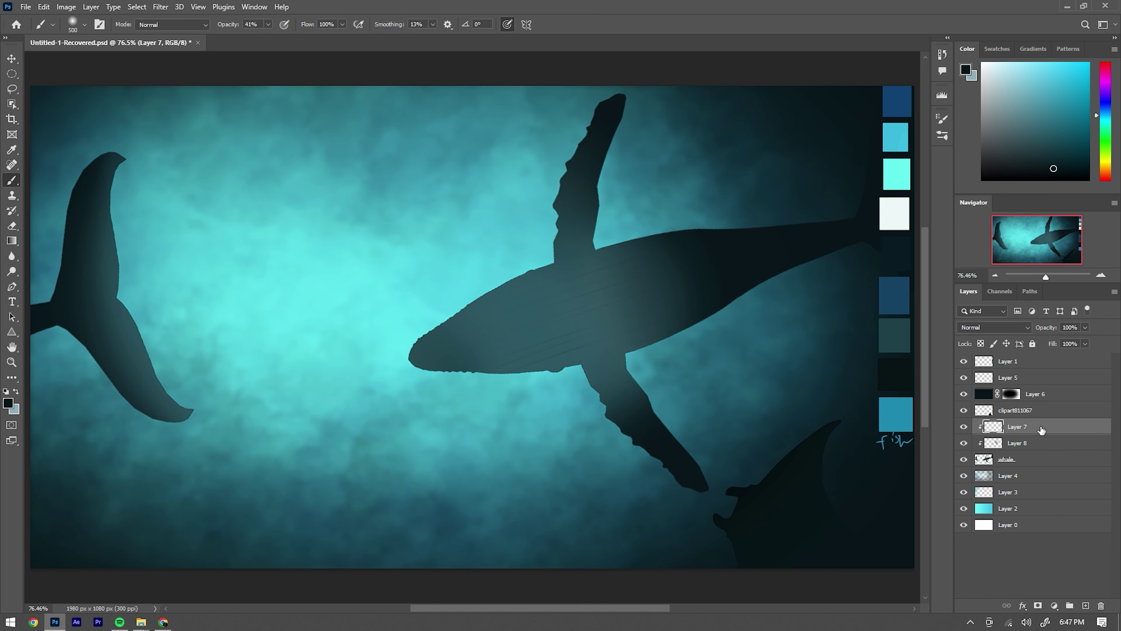
pyautogui.keyDown('alt'); pyautogui.click(884, 300); pyautogui.keyUp('alt')
pyautogui.press('0')
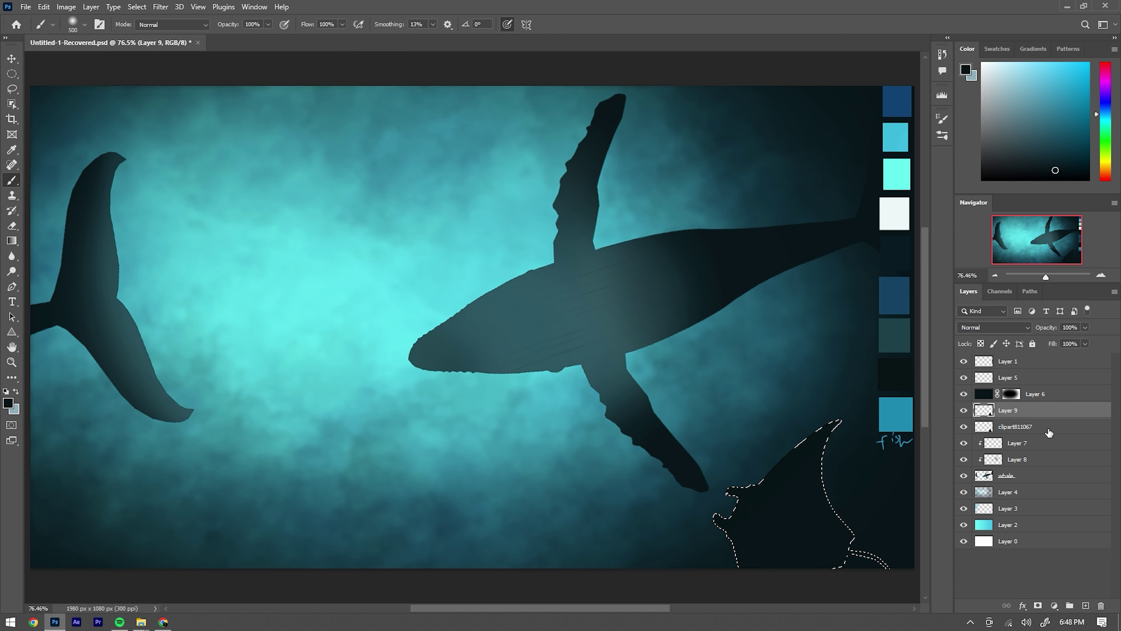
pyautogui.press('Delete')
# Step: Apply a 4.0 px Gaussian Blur to the dark manta silhouette
pyautogui.click(160, 7)
pyautogui.click(388, 204)
pyautogui.press('Escape')
pyautogui.click(1008, 410)
pyautogui.click(161, 7)
pyautogui.click(362, 215)
pyautogui.click(621, 150)
# Step: Nudge the blurred manta into place and adjust its size and position
pyautogui.press('v')
pyautogui.moveTo(775, 493)
pyautogui.mouseDown()
pyautogui.moveTo(802, 480)
pyautogui.moveTo(803, 513)
pyautogui.mouseUp()
pyautogui.hotkey('ctrl', 't')
pyautogui.press('Return')
# Step: Bring in another manta clipart, rotate it about 160°, shrink it and place it at the top centre
pyautogui.click(140, 621)
pyautogui.moveTo(188, 100); pyautogui.dragTo(287, 511)
pyautogui.moveTo(438, 363); pyautogui.dragTo(456, 370)
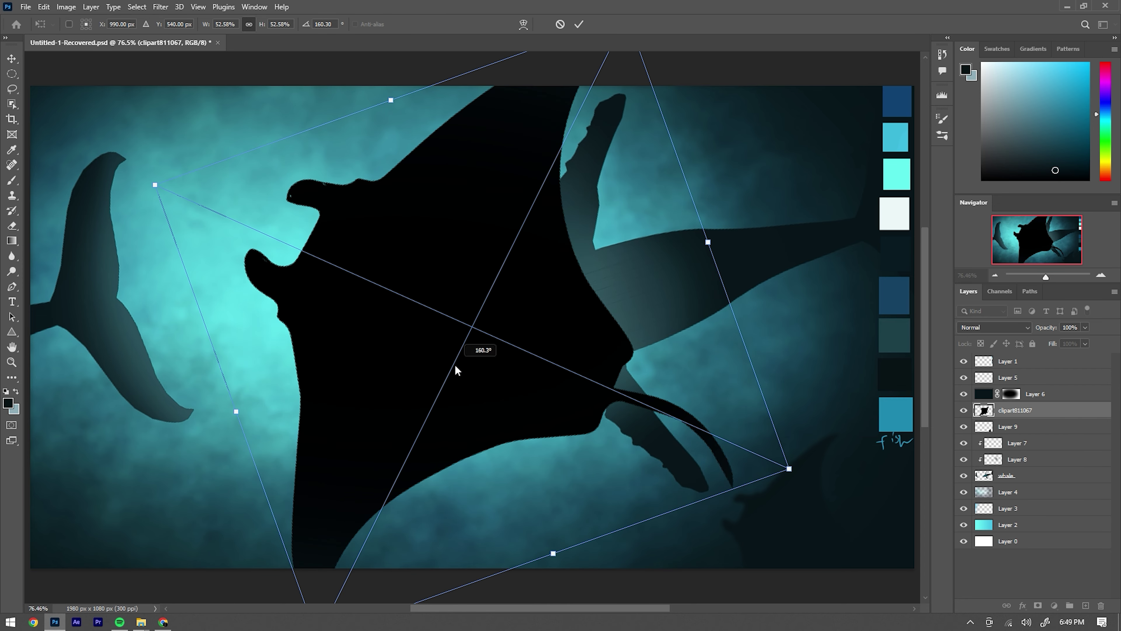
pyautogui.scroll(-1, 567, 370)
pyautogui.moveTo(615, 78); pyautogui.dragTo(475, 355)
pyautogui.moveTo(386, 473)
pyautogui.mouseDown()
pyautogui.moveTo(415, 157)
pyautogui.moveTo(444, 153)
pyautogui.mouseUp()
pyautogui.press('Return')
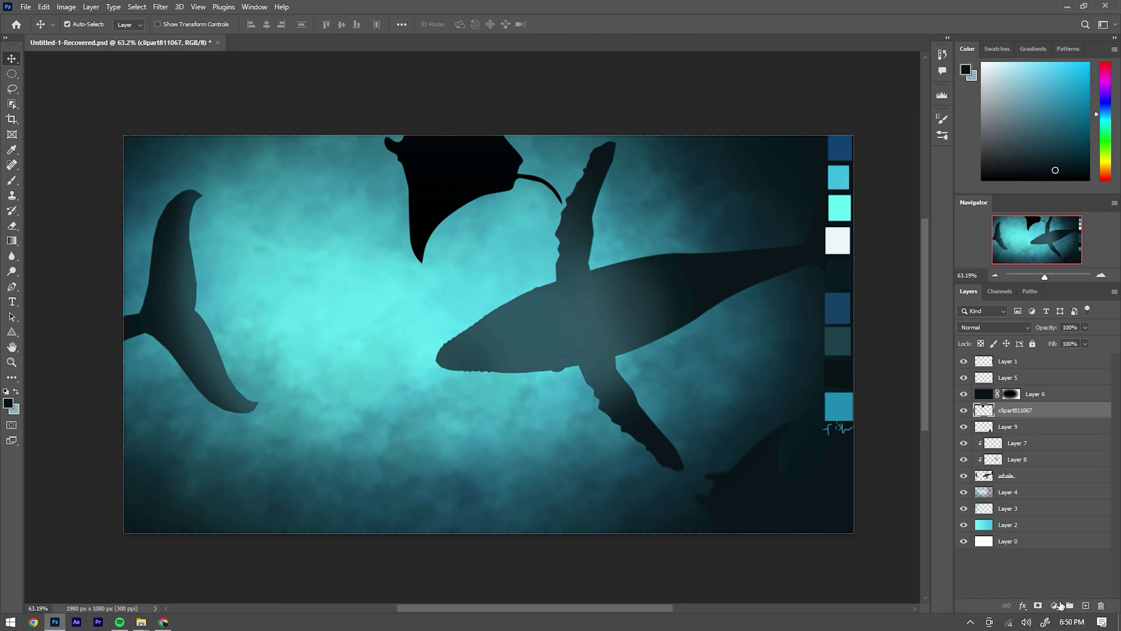
# Step: Fill the manta's shape with dark teal, give it a strong Gaussian Blur, and remove leftover Layer 10
pyautogui.keyDown('ctrl'); pyautogui.click(984, 410); pyautogui.keyUp('ctrl')
pyautogui.hotkey('alt', 'BackSpace')
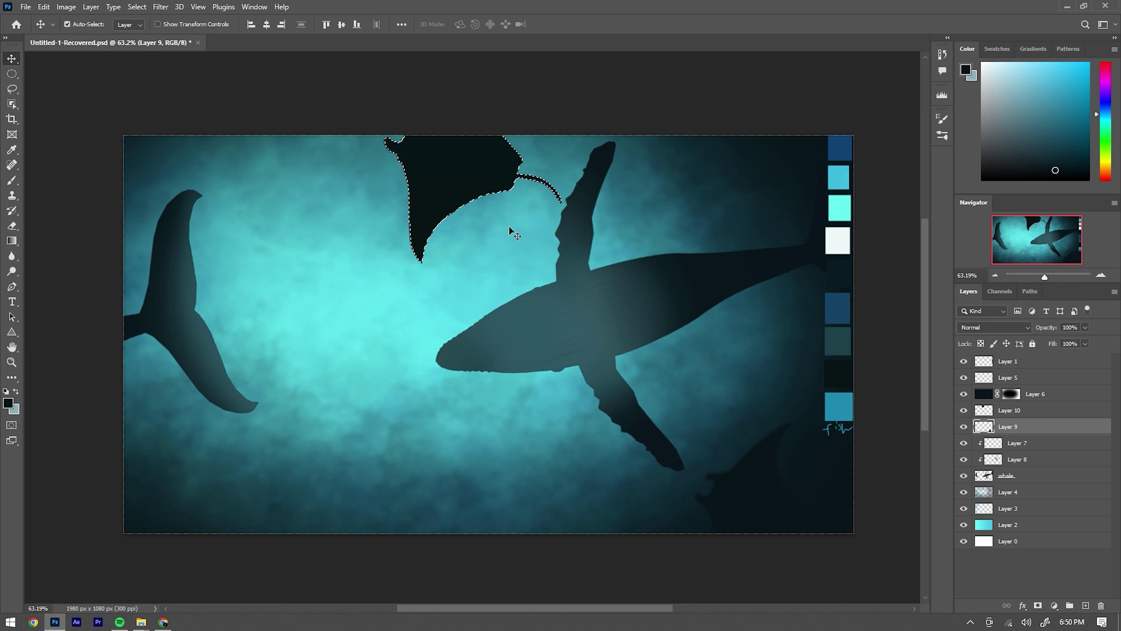
pyautogui.press('b')
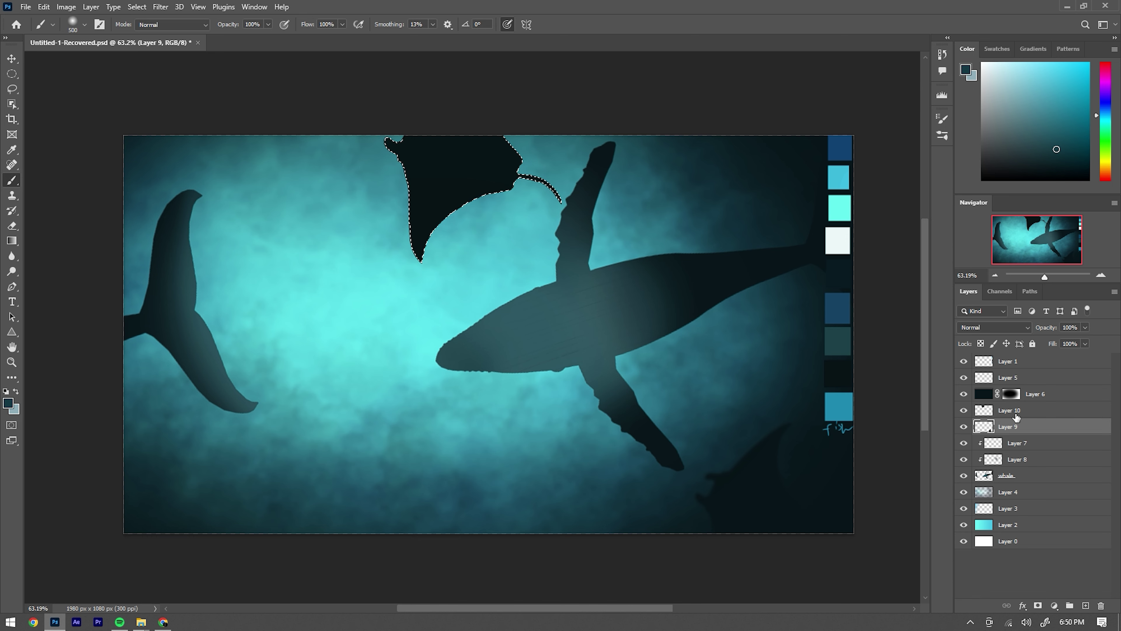
pyautogui.click(1015, 413)
pyautogui.click(161, 7)
pyautogui.click(344, 204)
pyautogui.press('Return')
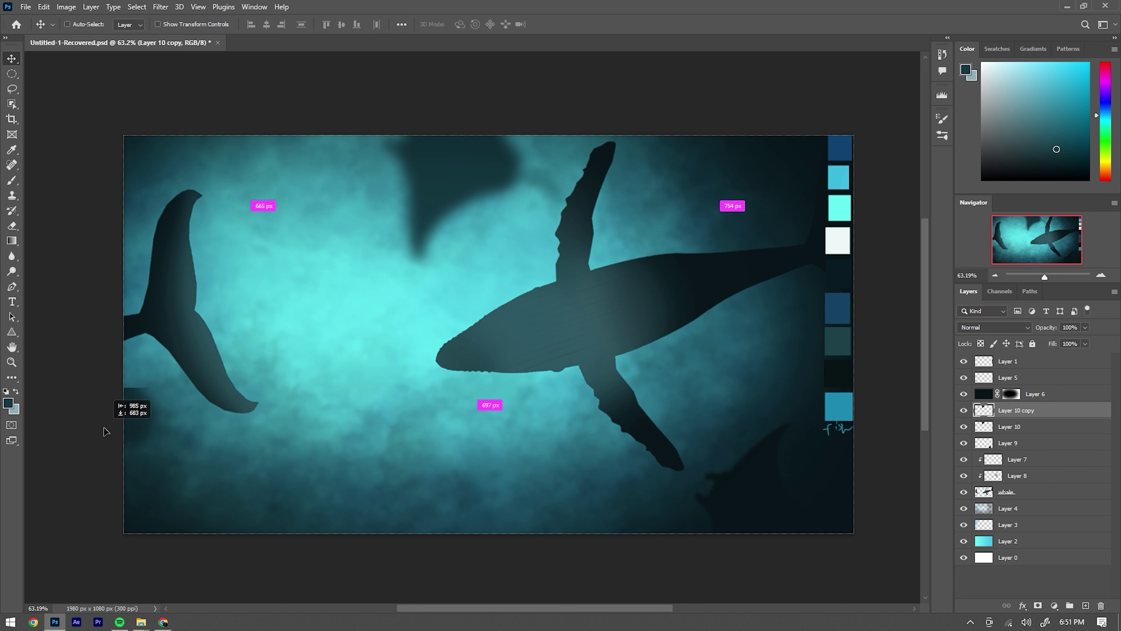
pyautogui.hotkey('ctrl', 'e')
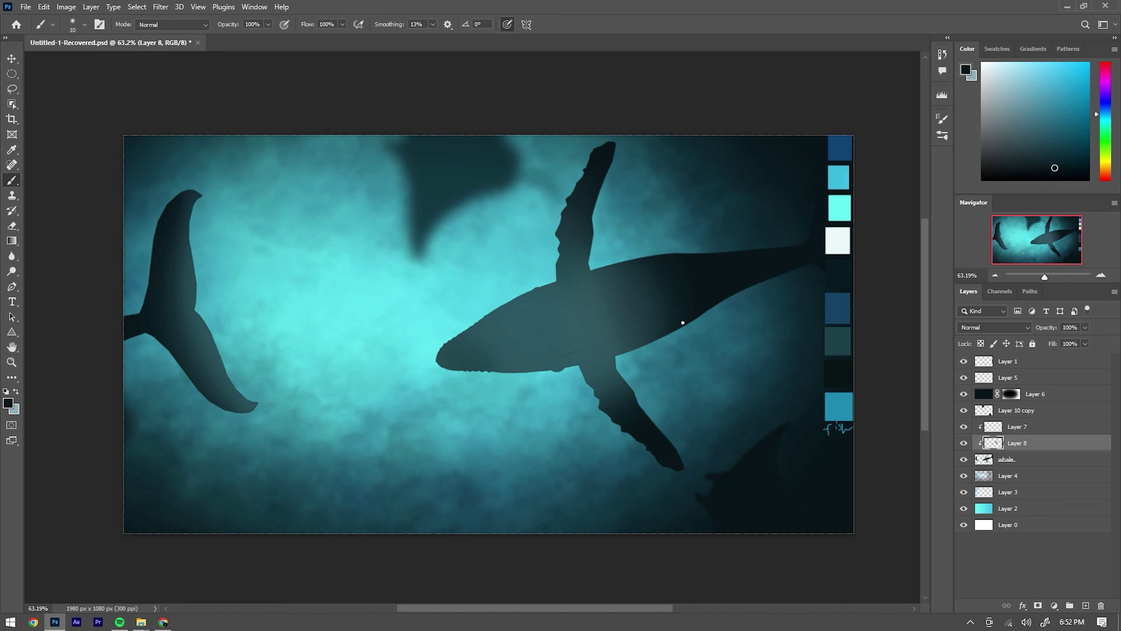
# Step: Darken a short stretch of the whale's back edge with the brush
pyautogui.scroll(2, 661, 345)
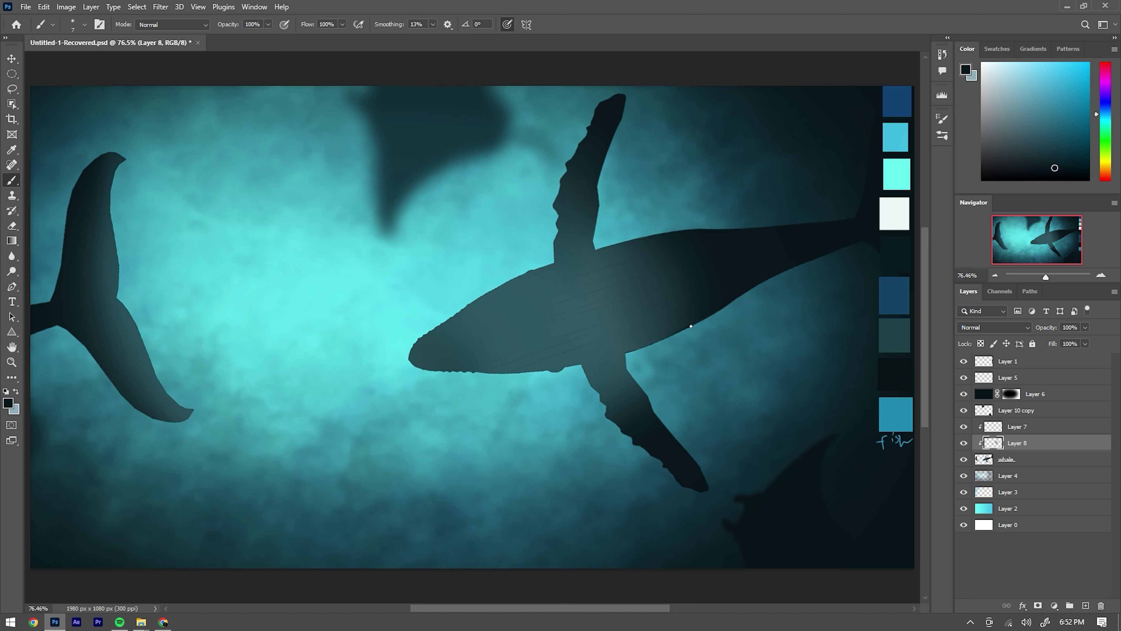
pyautogui.moveTo(622, 243); pyautogui.dragTo(593, 252)
pyautogui.click(17, 225)
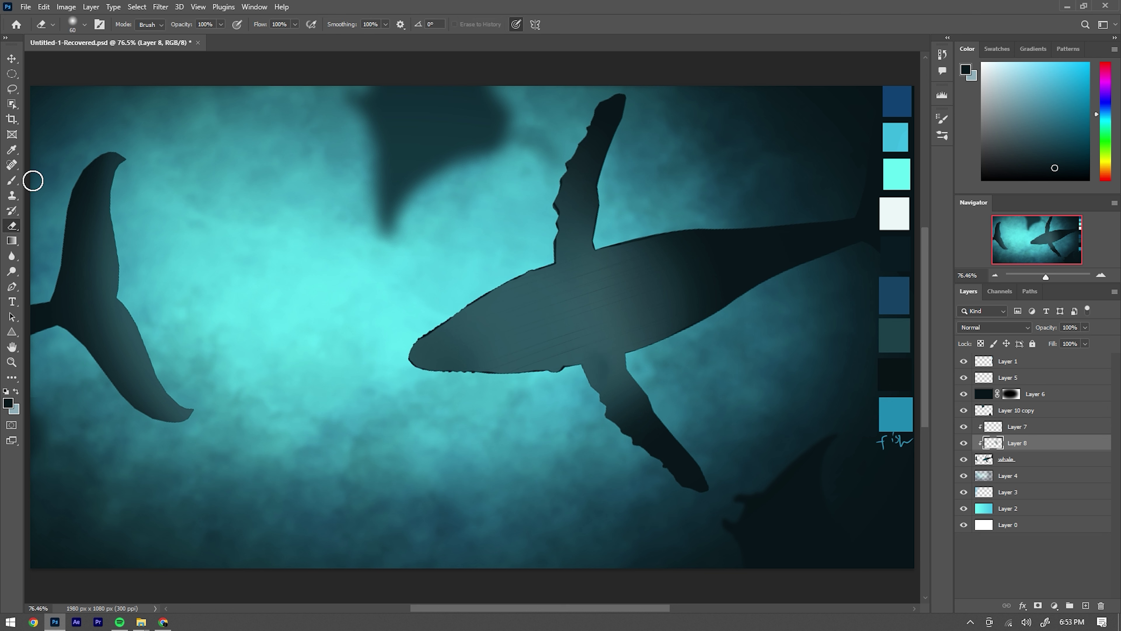
pyautogui.press('b')
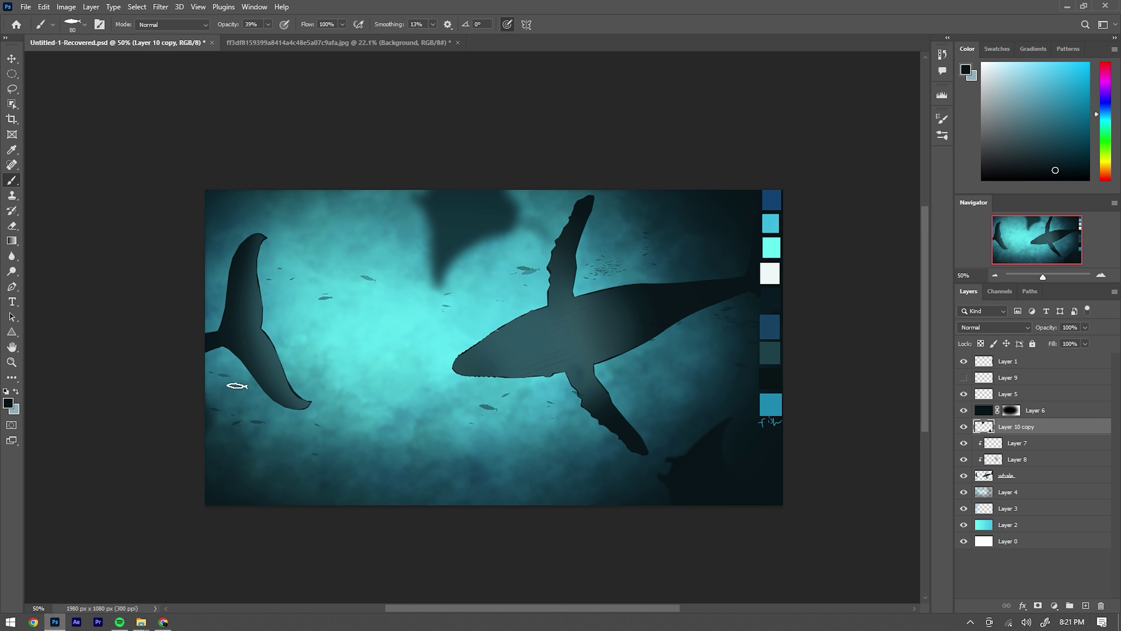
# Step: Try painting small fish inside a diagonal lasso band, then undo the attempt
pyautogui.moveTo(349, 304); pyautogui.dragTo(329, 326)
pyautogui.press('l')
pyautogui.moveTo(620, 221); pyautogui.dragTo(195, 400)
pyautogui.press('b')
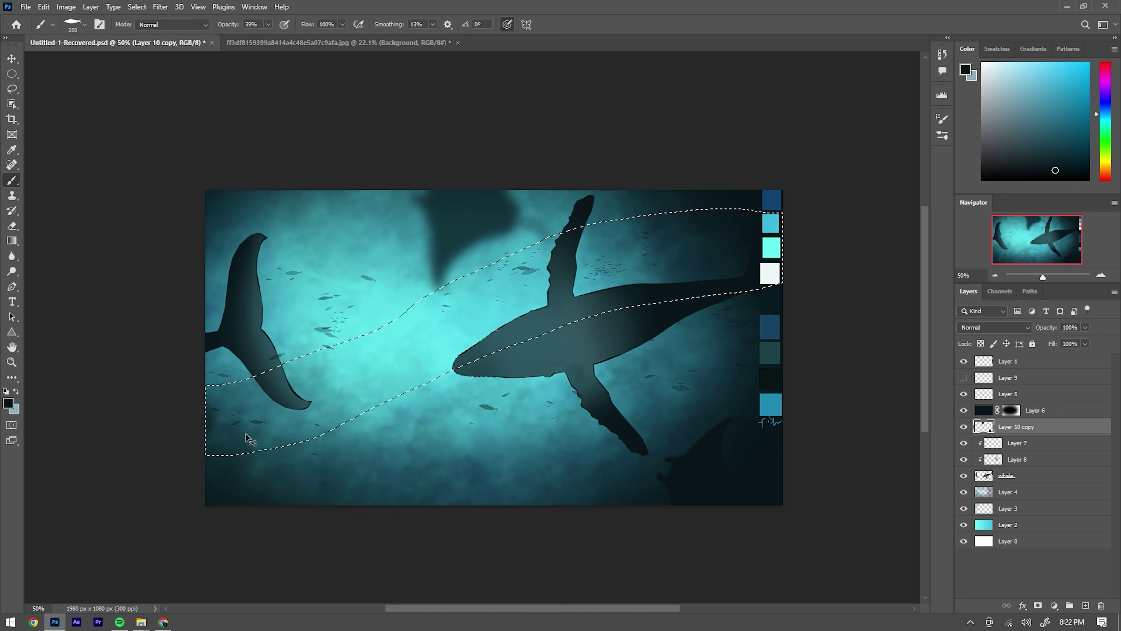
pyautogui.hotkey('ctrl', 'z')
pyautogui.hotkey('ctrl', 'z')
pyautogui.hotkey('ctrl', 'z')
pyautogui.hotkey('ctrl', 'z')
pyautogui.hotkey('ctrl', 'z')
# Step: Name the new layer 'fish' and raise the brush opacity to about half
pyautogui.write('fish')
pyautogui.press('Return')
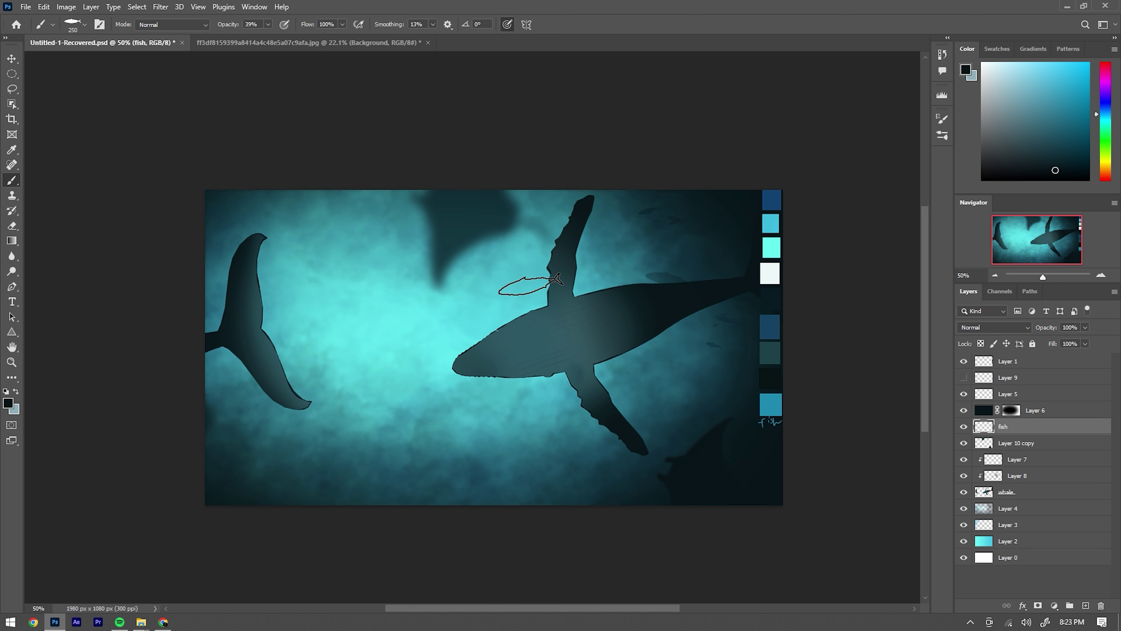
pyautogui.click(268, 25)
pyautogui.moveTo(268, 38); pyautogui.dragTo(274, 38)
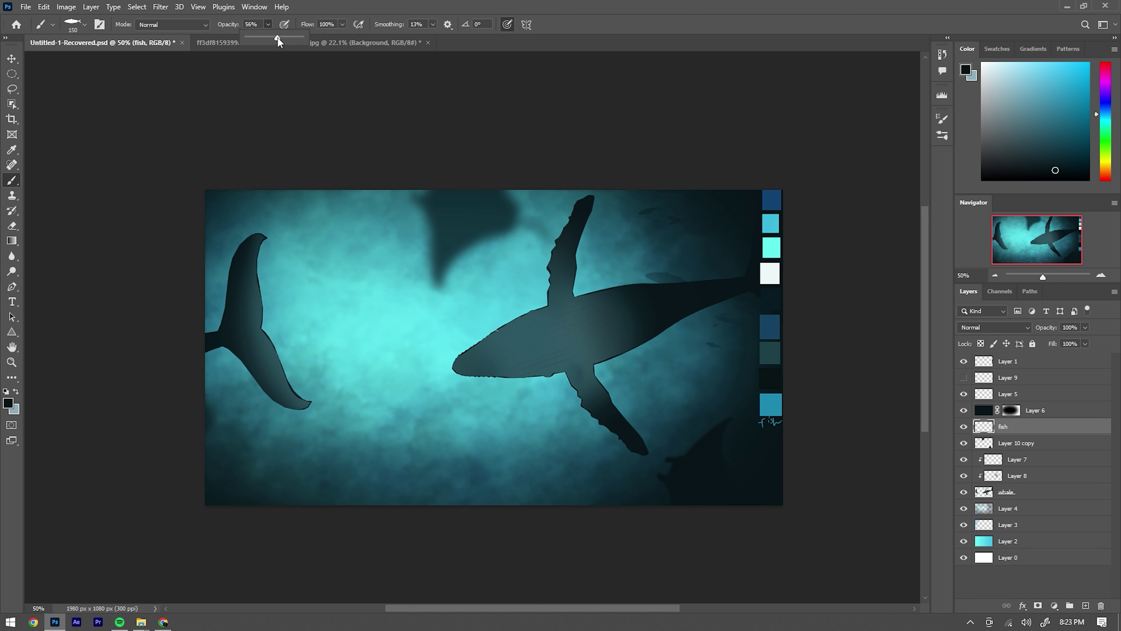
# Step: Outline a diagonal band selection across the canvas and pick the small fish brush
pyautogui.press('l')
pyautogui.moveTo(163, 475); pyautogui.dragTo(364, 400)
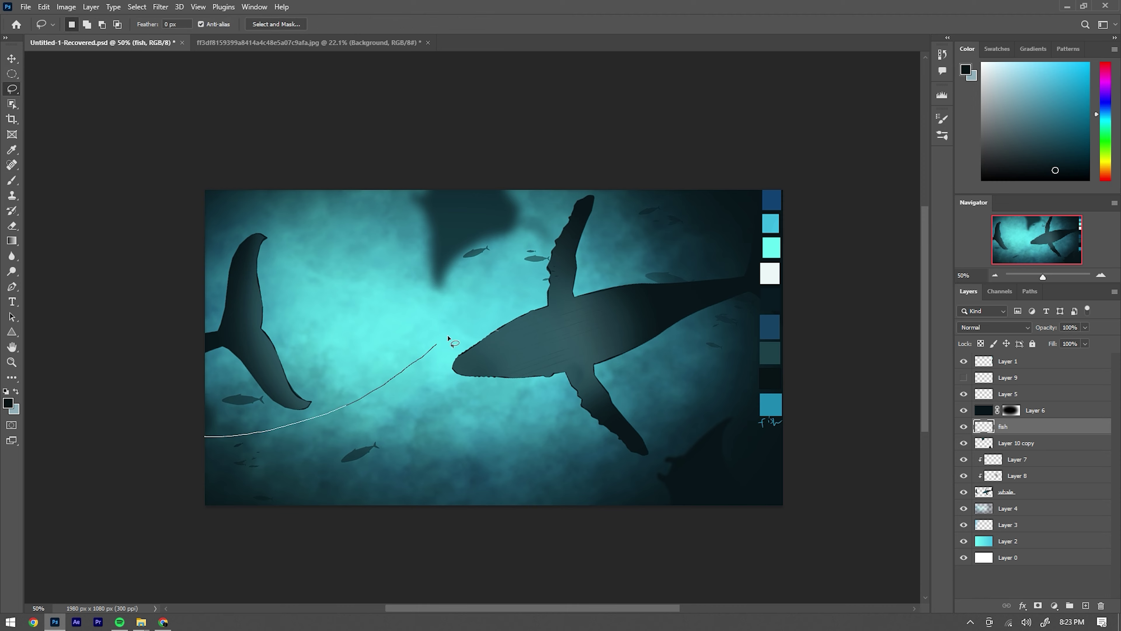
pyautogui.moveTo(823, 299); pyautogui.dragTo(821, 304)
pyautogui.press('b')
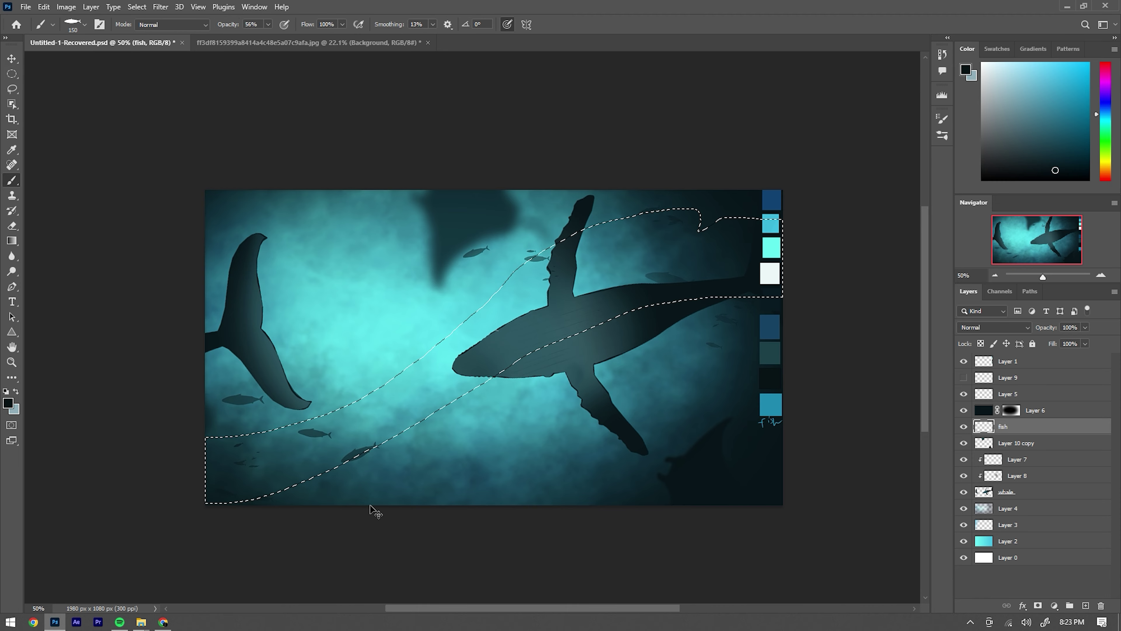
pyautogui.rightClick(370, 511)
pyautogui.click(84, 387)
pyautogui.press('Return')
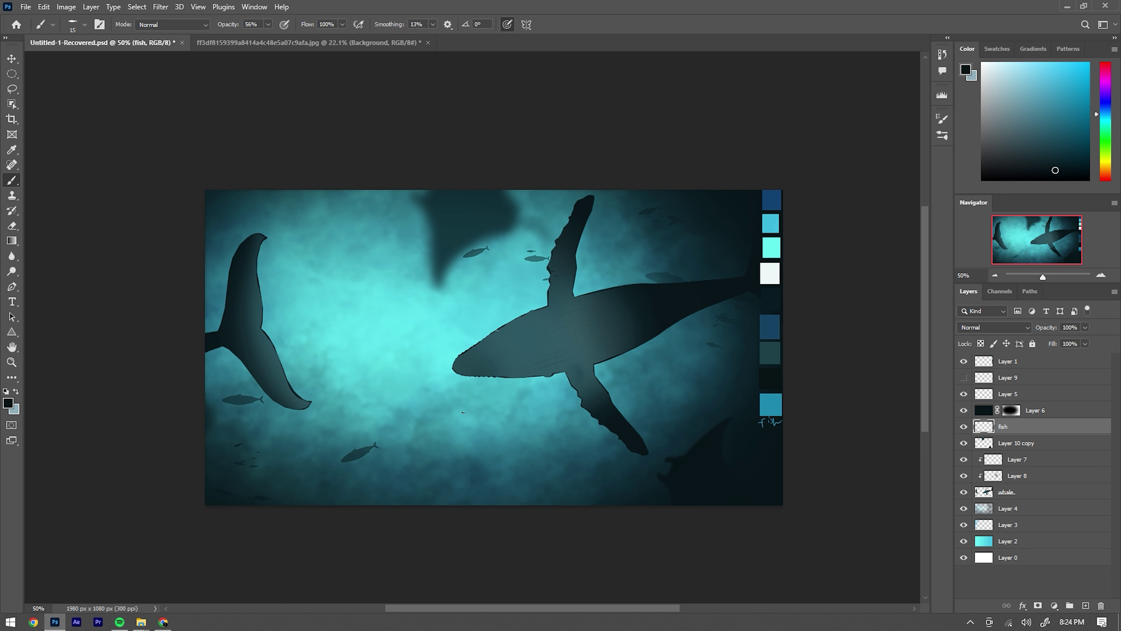
# Step: Switch to a larger fish brush, paint a school at upper middle, then undo it
pyautogui.rightClick(462, 412)
pyautogui.click(205, 390)
pyautogui.press('Return')
pyautogui.press('F5')
pyautogui.press('F5')
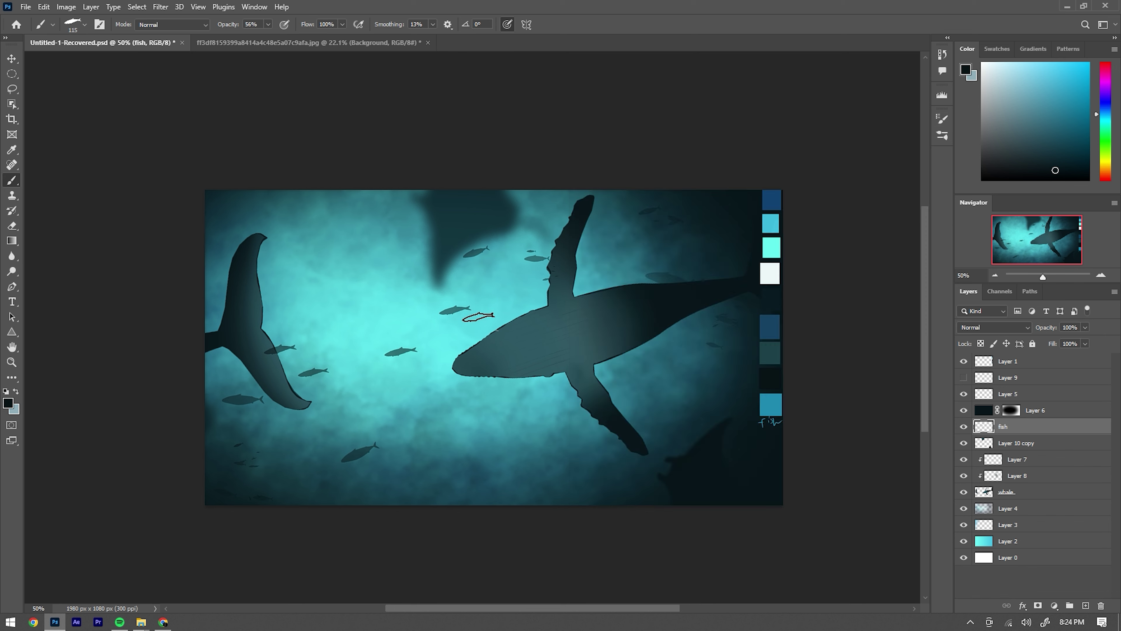
pyautogui.moveTo(534, 270); pyautogui.dragTo(443, 288)
pyautogui.hotkey('ctrl', 'z')
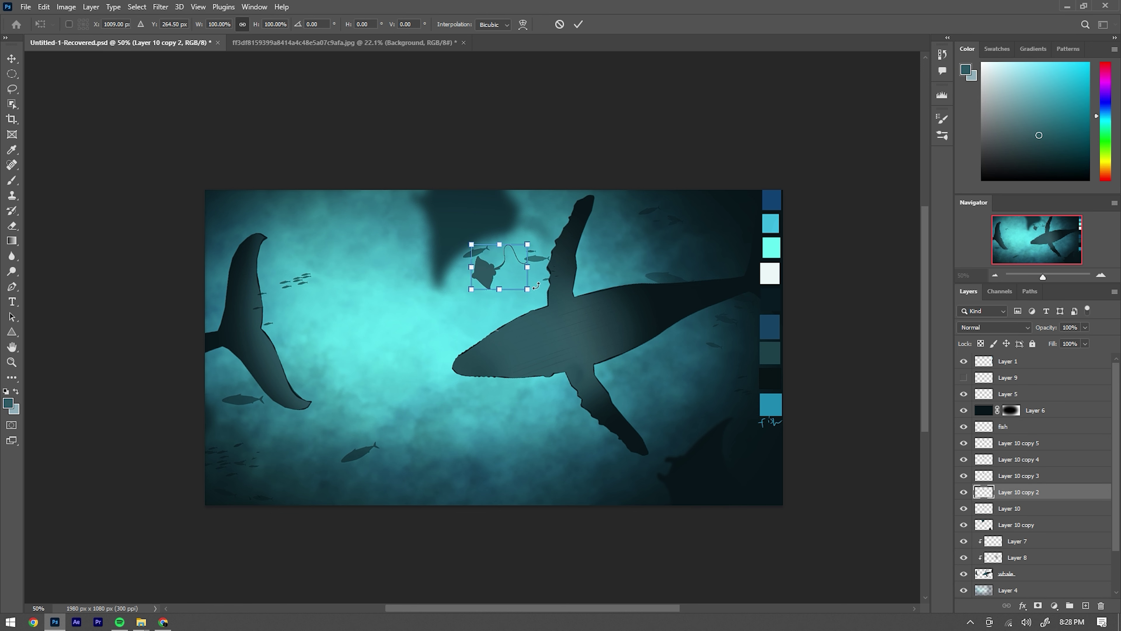
# Step: Move the manta ray down and to the left and commit its position
pyautogui.moveTo(386, 322); pyautogui.dragTo(330, 379)
pyautogui.press('Return')
pyautogui.press('b')
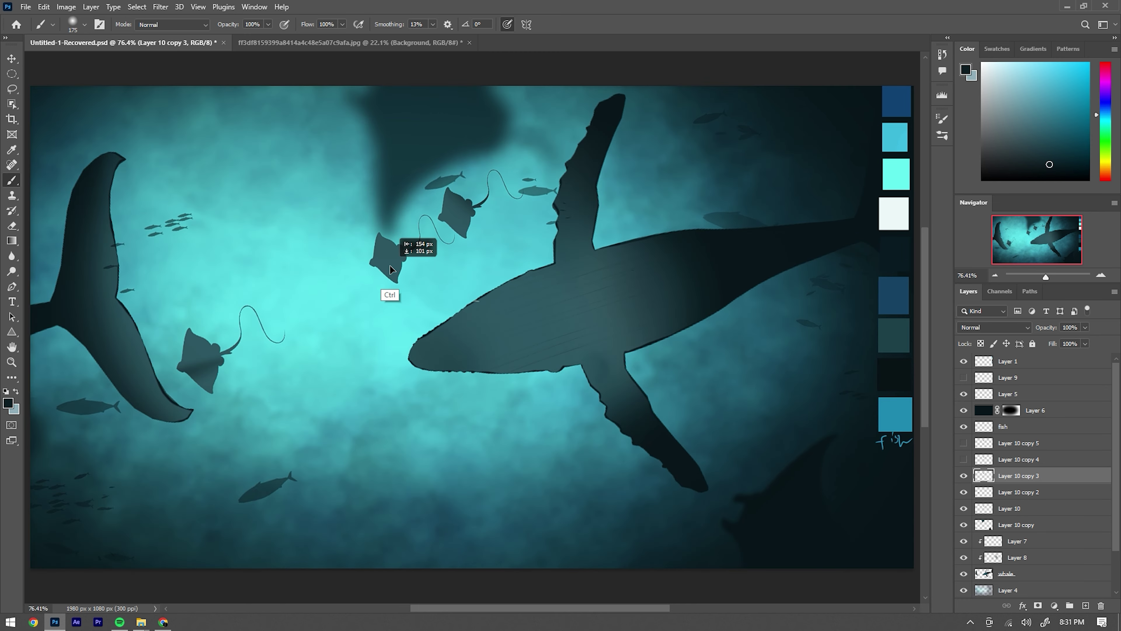
# Step: Place a manta ray beside the whale's fin, deselect, and duplicate its layer
pyautogui.hotkey('ctrl', 'r')
pyautogui.moveTo(389, 267); pyautogui.dragTo(649, 148)
pyautogui.hotkey('ctrl', 'd')
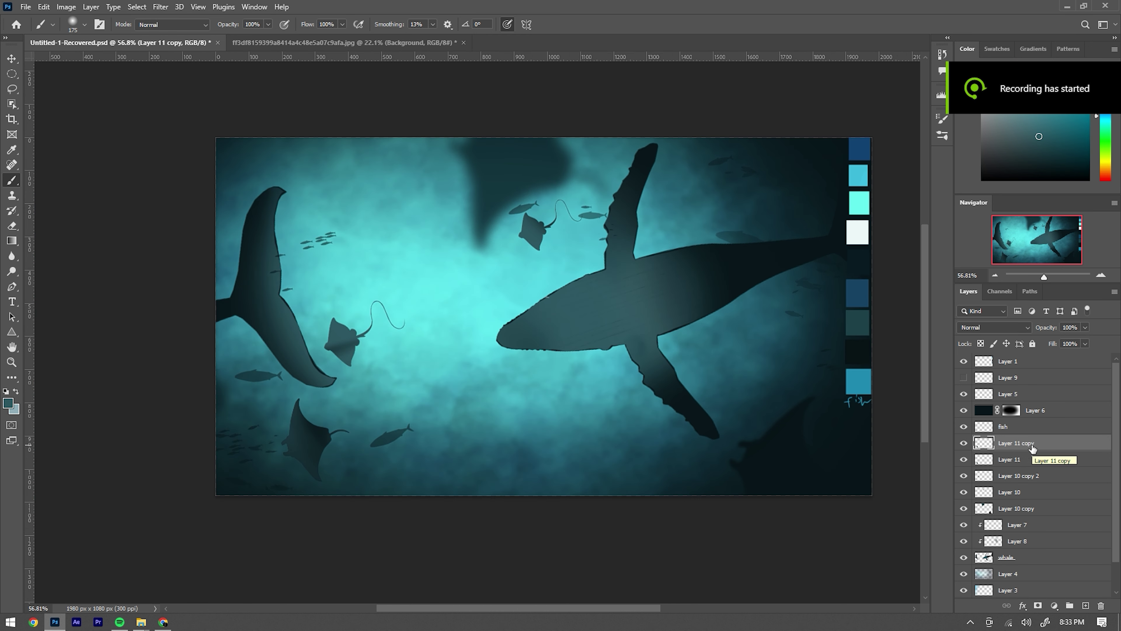
pyautogui.moveTo(1033, 448); pyautogui.dragTo(974, 467)
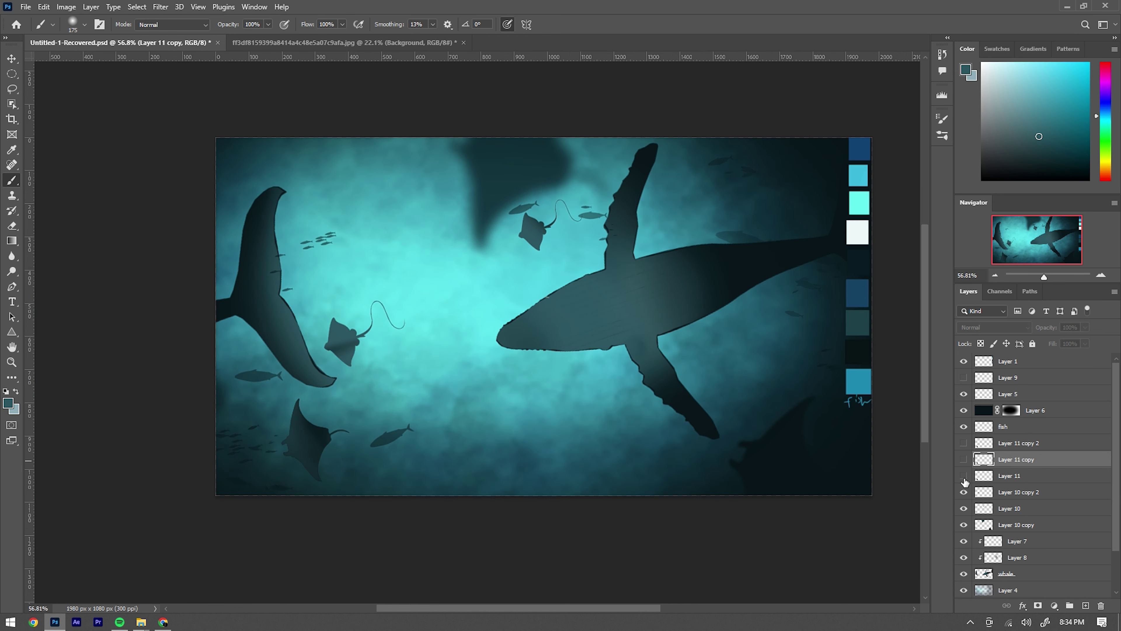
# Step: Show Layer 11 copy and copy 2, moving one ray to the upper right and the other right
pyautogui.click(964, 460)
pyautogui.moveTo(315, 437); pyautogui.dragTo(690, 196)
pyautogui.keyDown('alt'); pyautogui.click(708, 275); pyautogui.keyUp('alt')
pyautogui.click(963, 443)
pyautogui.click(1015, 443)
pyautogui.press('v')
pyautogui.moveTo(300, 447); pyautogui.dragTo(595, 441)
# Step: Pick a light cyan colour and choose the fish school brush from the School of Fish set
pyautogui.press('b')
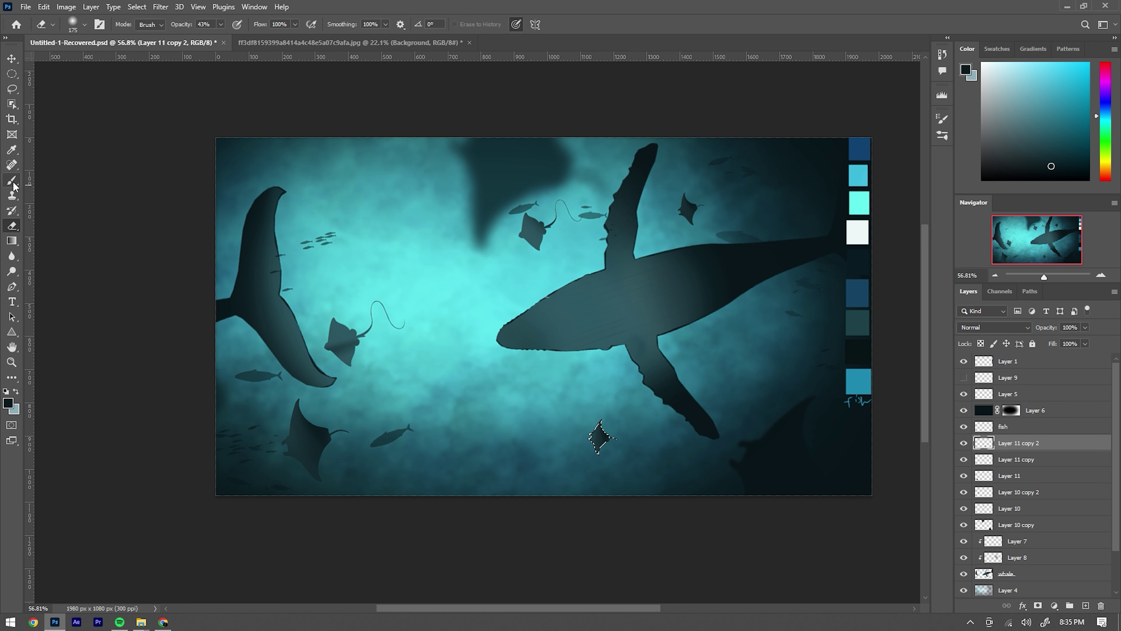
pyautogui.keyDown('alt'); pyautogui.click(474, 318); pyautogui.keyUp('alt')
pyautogui.rightClick(406, 362)
pyautogui.click(118, 471)
pyautogui.scroll(-3, 118, 474)
pyautogui.click(325, 426)
pyautogui.press('F5')
# Step: Set the fish brush's size jitter to 68% and Transfer opacity jitter to 100%
pyautogui.moveTo(671, 147); pyautogui.dragTo(739, 147)
pyautogui.click(604, 176)
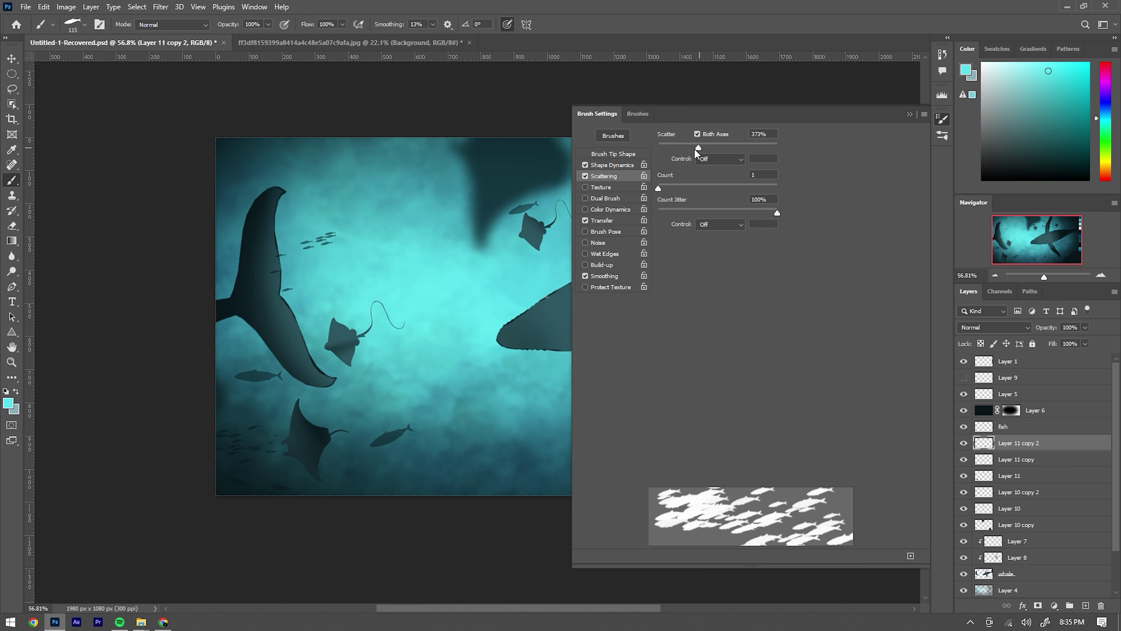
pyautogui.click(602, 220)
pyautogui.moveTo(746, 201); pyautogui.dragTo(777, 201)
pyautogui.click(909, 114)
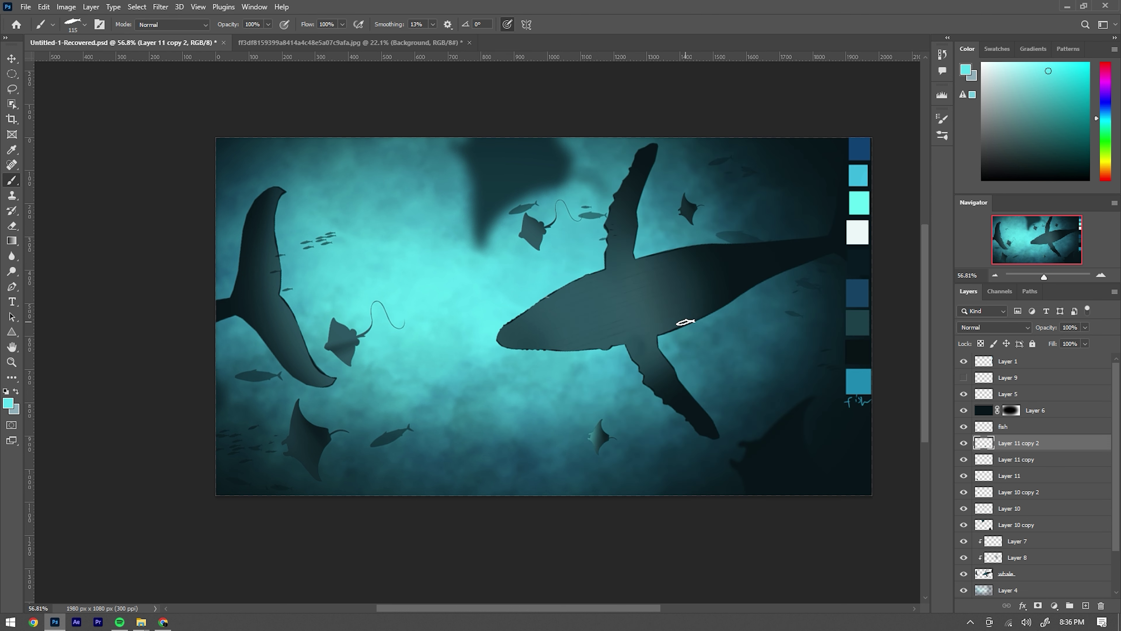
# Step: Tilt the Fish3 brush to -28° and pick a darker medium teal colour
pyautogui.click(84, 24)
pyautogui.click(548, 195)
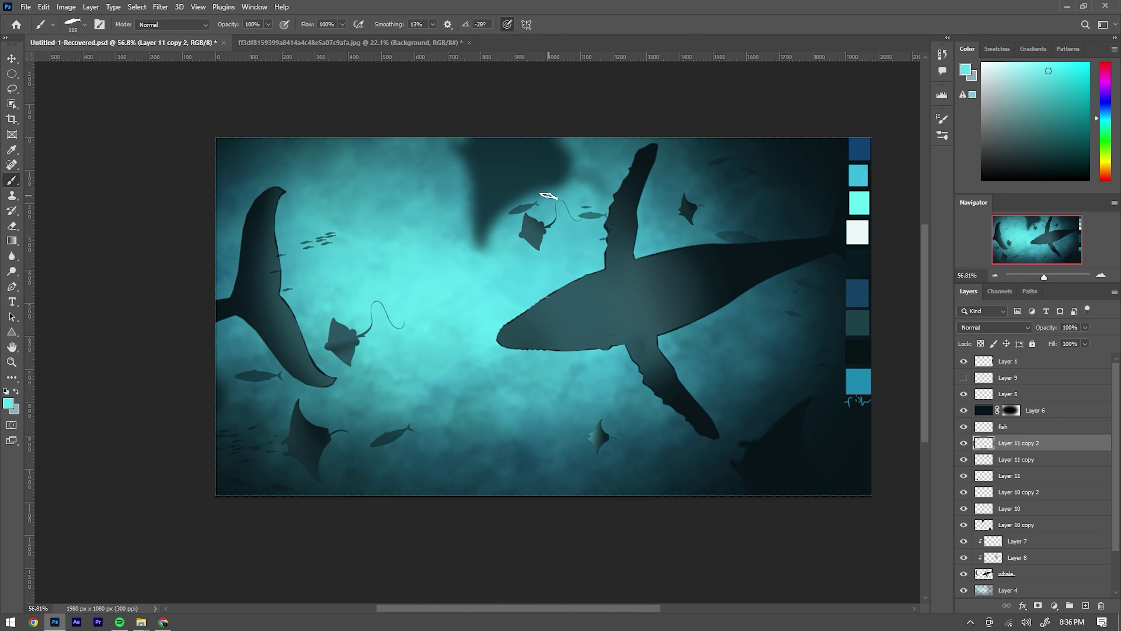
pyautogui.keyDown('alt'); pyautogui.click(578, 324); pyautogui.keyUp('alt')
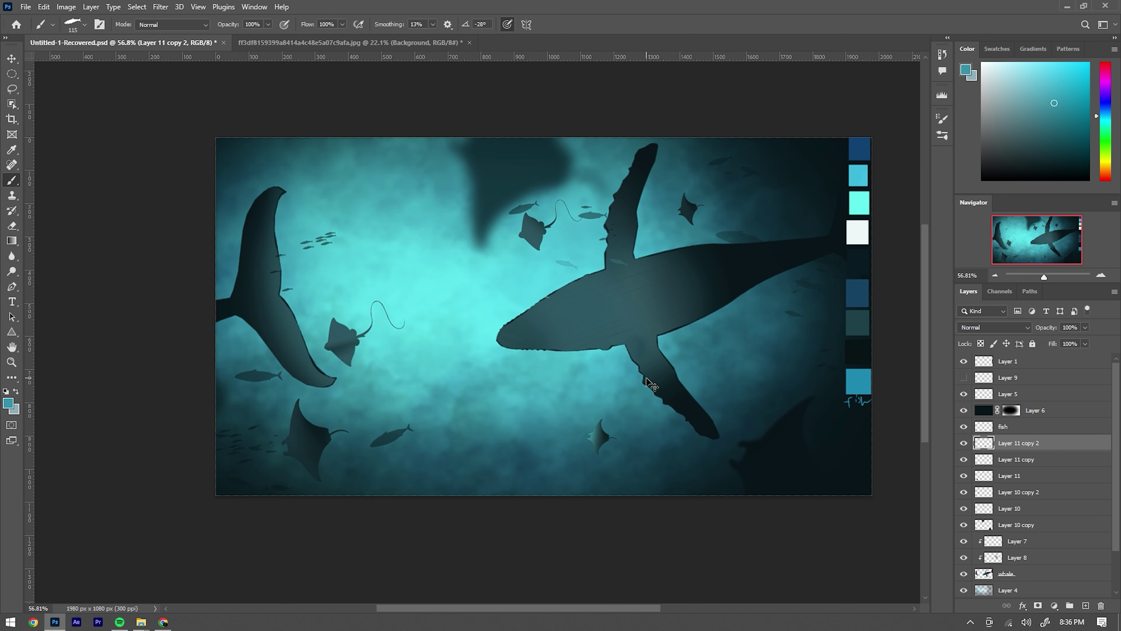
pyautogui.click(80, 27)
pyautogui.click(580, 263)
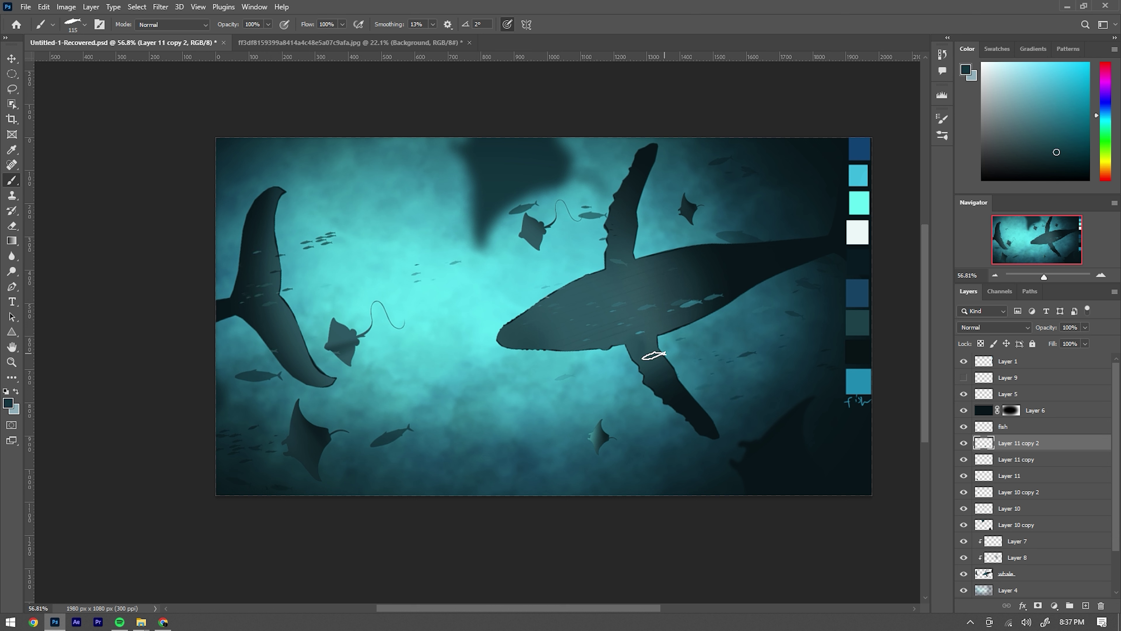
# Step: Choose the 90 px textured brush
pyautogui.scroll(2, 507, 391)
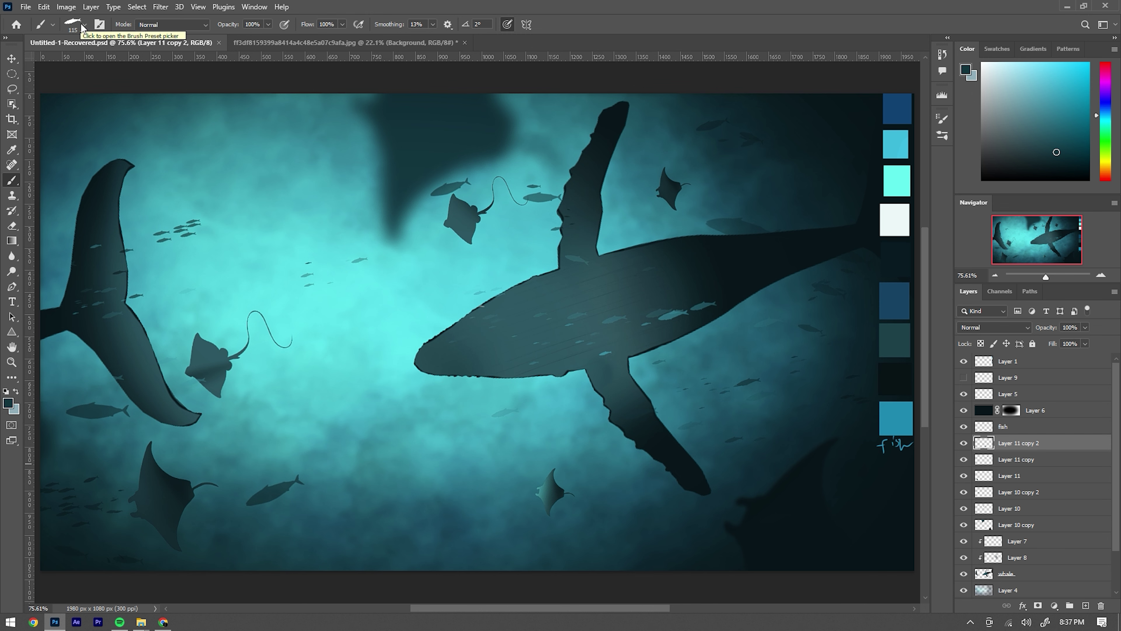
pyautogui.click(84, 25)
pyautogui.scroll(3, 513, 232)
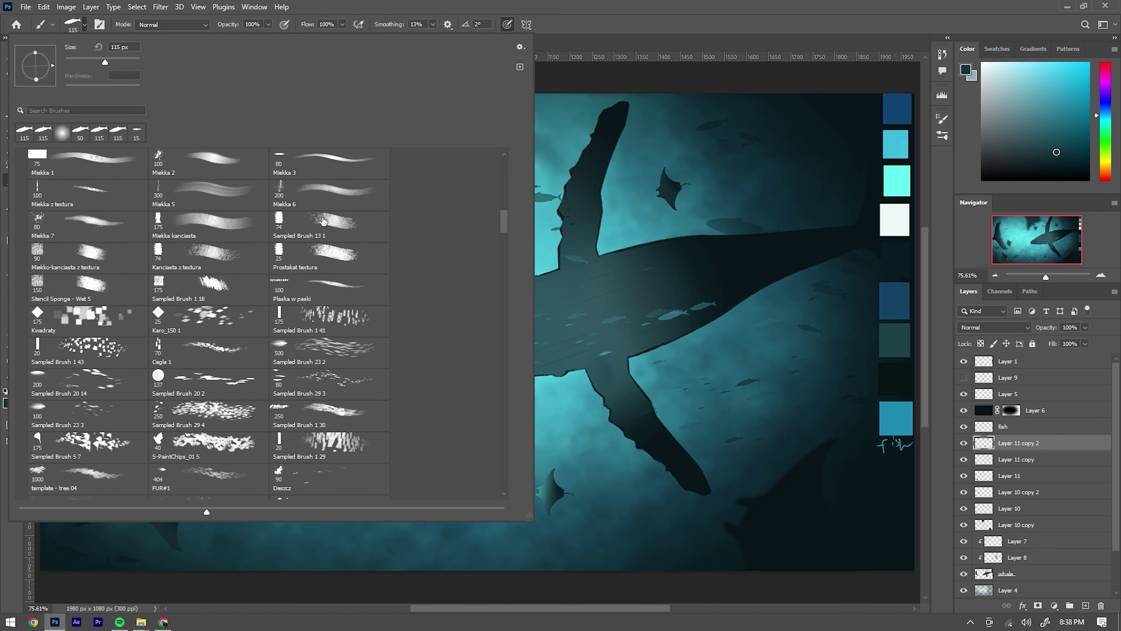
pyautogui.doubleClick(66, 241)
# Step: Create Layer 12 above Layer 7, pick light cyan, and move it below the whale layer
pyautogui.moveTo(1053, 291)
pyautogui.mouseDown()
pyautogui.moveTo(1074, 498)
pyautogui.moveTo(1085, 484)
pyautogui.moveTo(1078, 248)
pyautogui.mouseUp()
pyautogui.click(1028, 504)
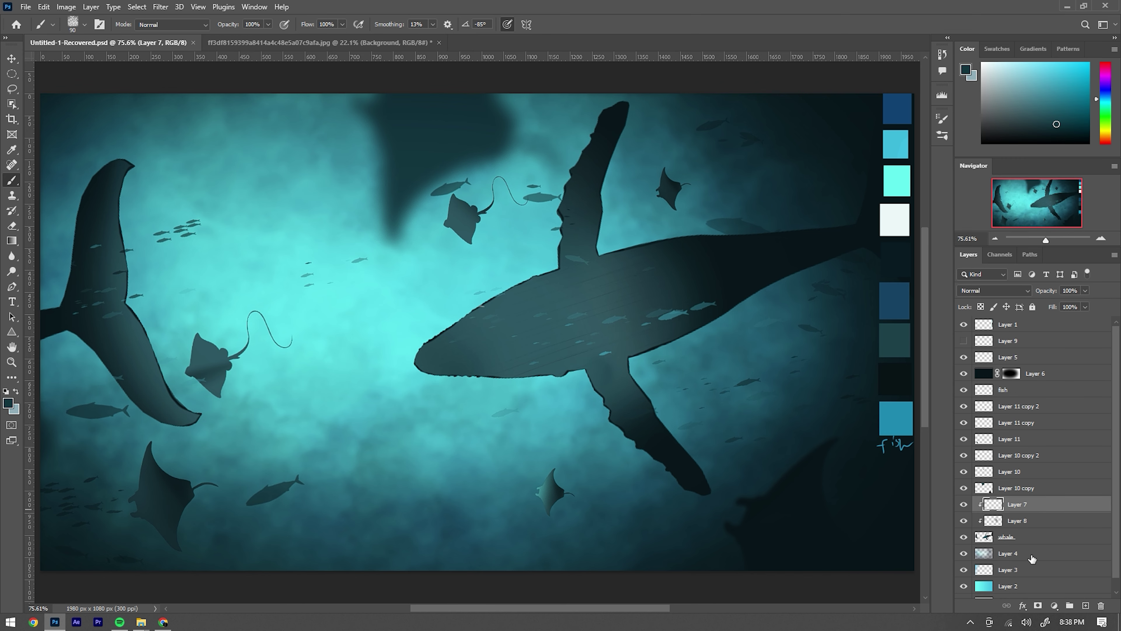
pyautogui.click(1086, 605)
pyautogui.keyDown('alt'); pyautogui.click(896, 144); pyautogui.keyUp('alt')
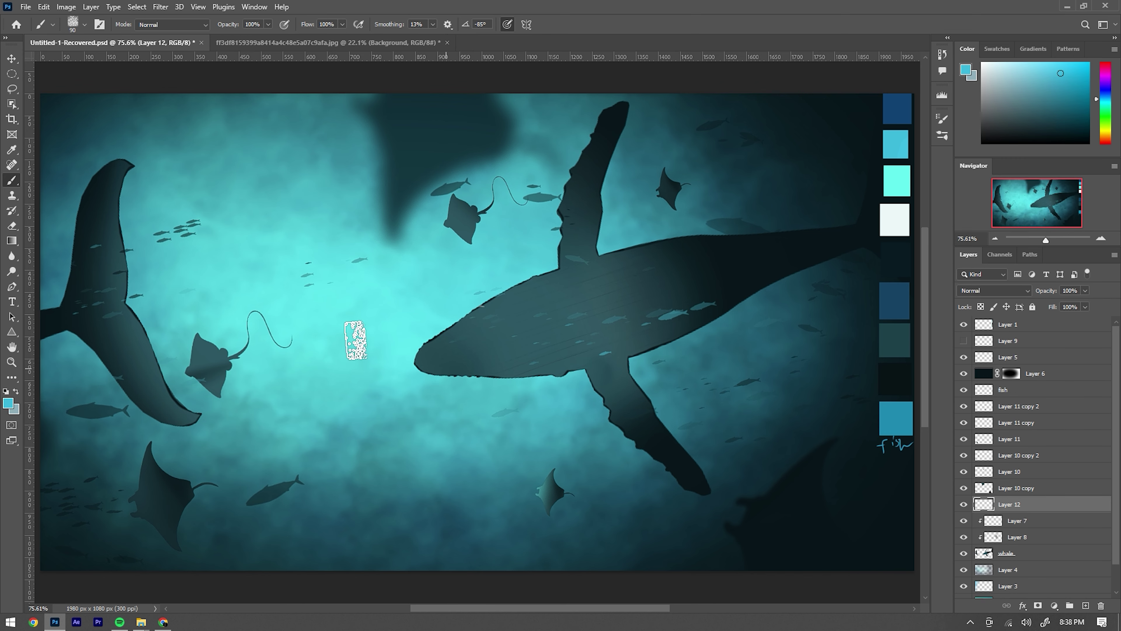
pyautogui.moveTo(1020, 509); pyautogui.dragTo(1015, 562)
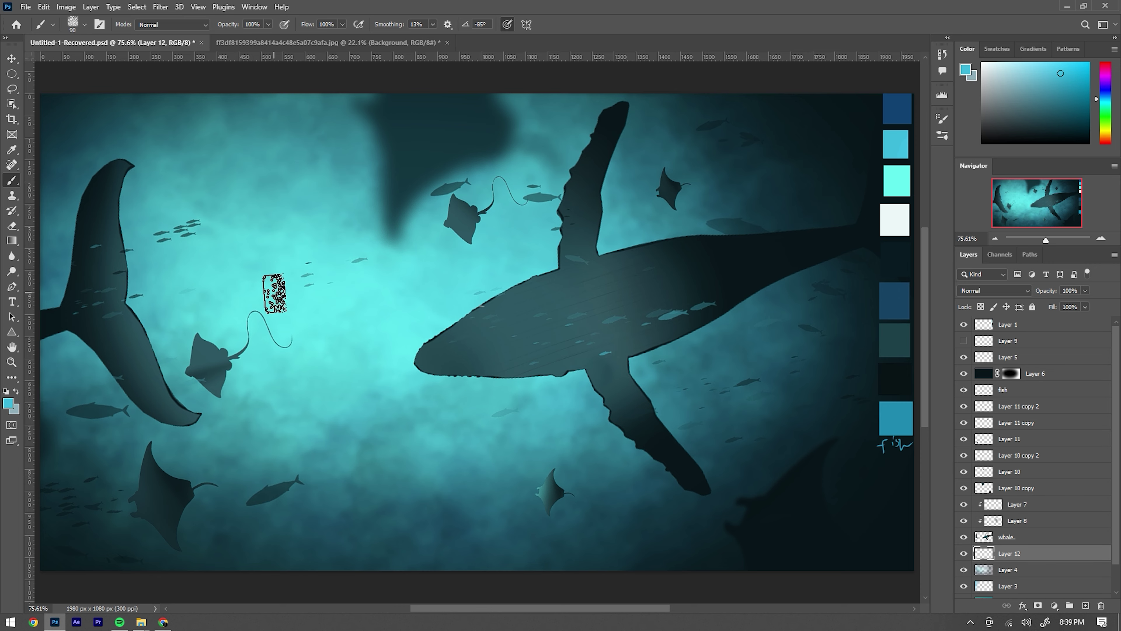
pyautogui.click(84, 25)
pyautogui.scroll(-5, 250, 265)
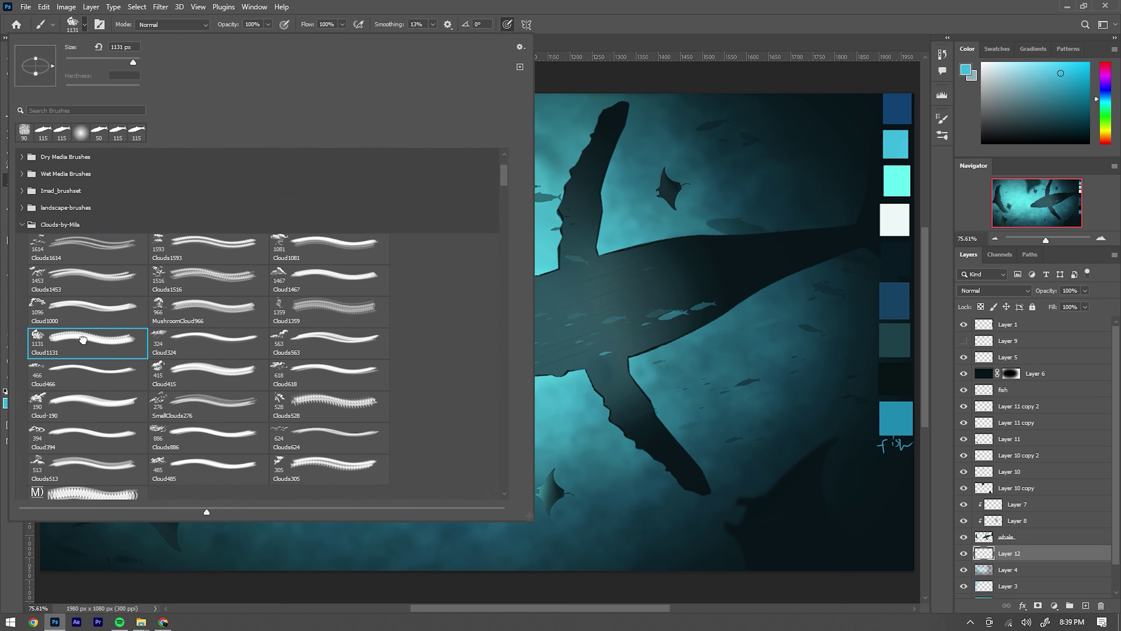
# Step: Stamp bright clouds at the centre with the Cloud1131 brush at 1200 px, 56°, 53% opacity
pyautogui.doubleClick(200, 288)
pyautogui.click(84, 25)
pyautogui.moveTo(52, 65); pyautogui.dragTo(44, 52)
pyautogui.press('Return')
pyautogui.press('5')
pyautogui.press('3')
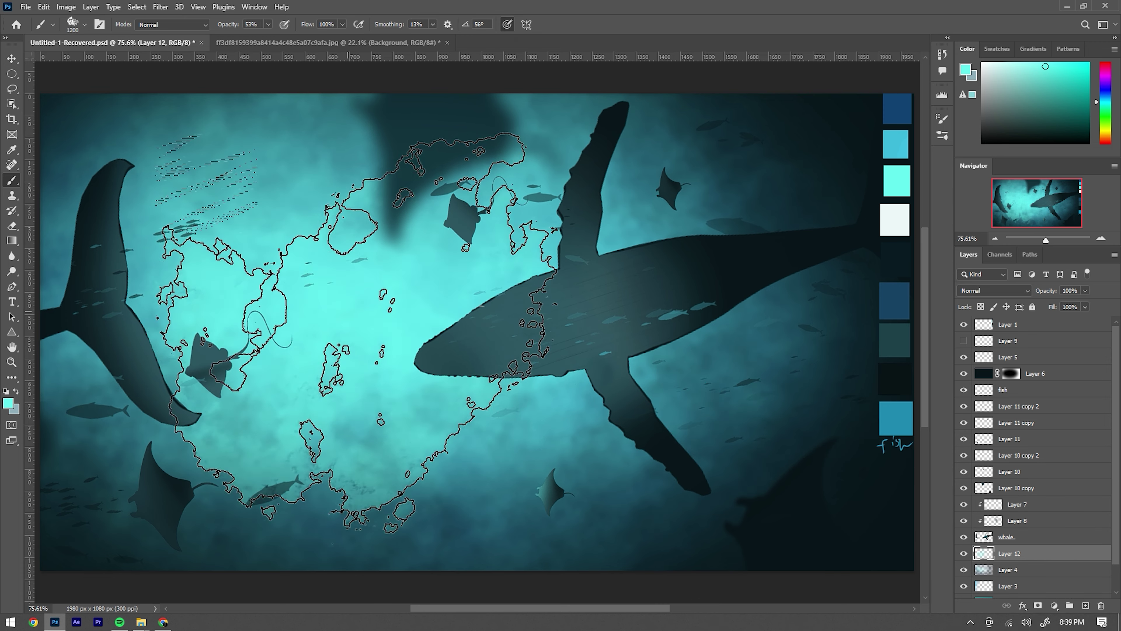
pyautogui.click(437, 309)
# Step: Erase the clouds at the lower left with a 900 px eraser, then sample a new paint colour
pyautogui.press('e')
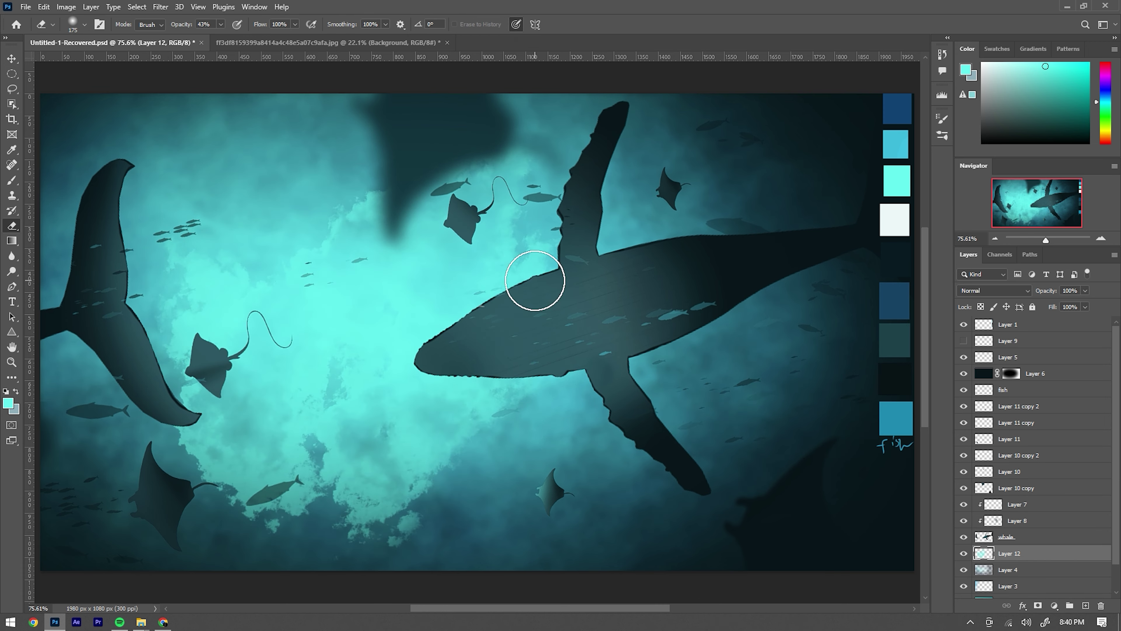
pyautogui.moveTo(274, 438); pyautogui.dragTo(365, 535)
pyautogui.rightClick(213, 325)
pyautogui.press('Escape')
pyautogui.press(']')
pyautogui.press(']')
pyautogui.press(']')
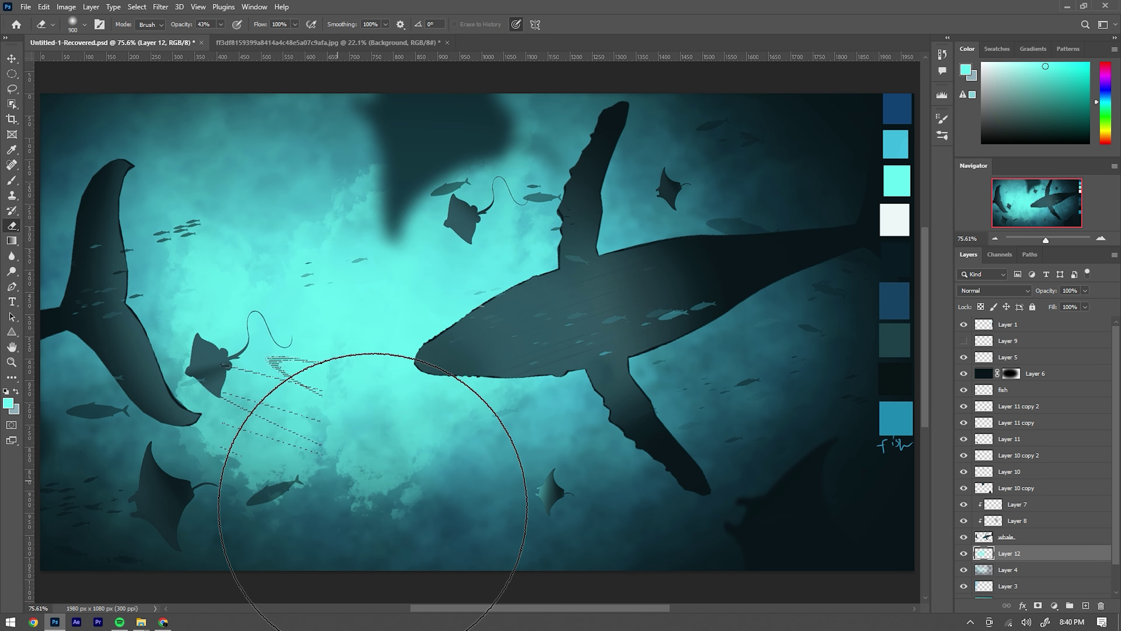
pyautogui.press('b')
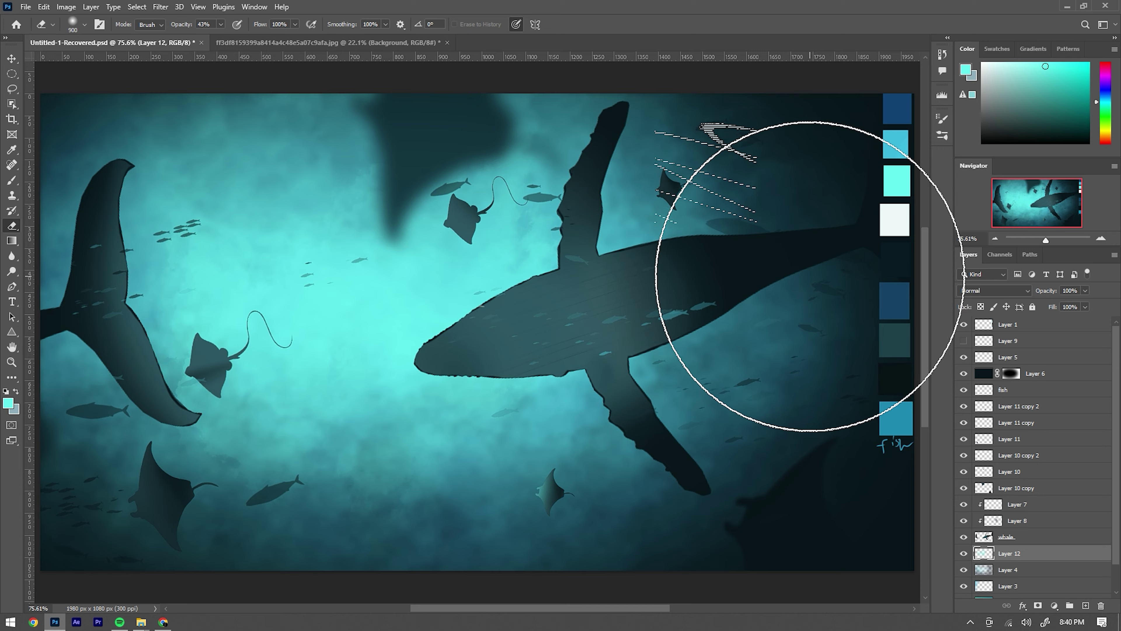
pyautogui.keyDown('alt'); pyautogui.click(898, 141); pyautogui.keyUp('alt')
pyautogui.press('[')
pyautogui.press('[')
pyautogui.press('[')
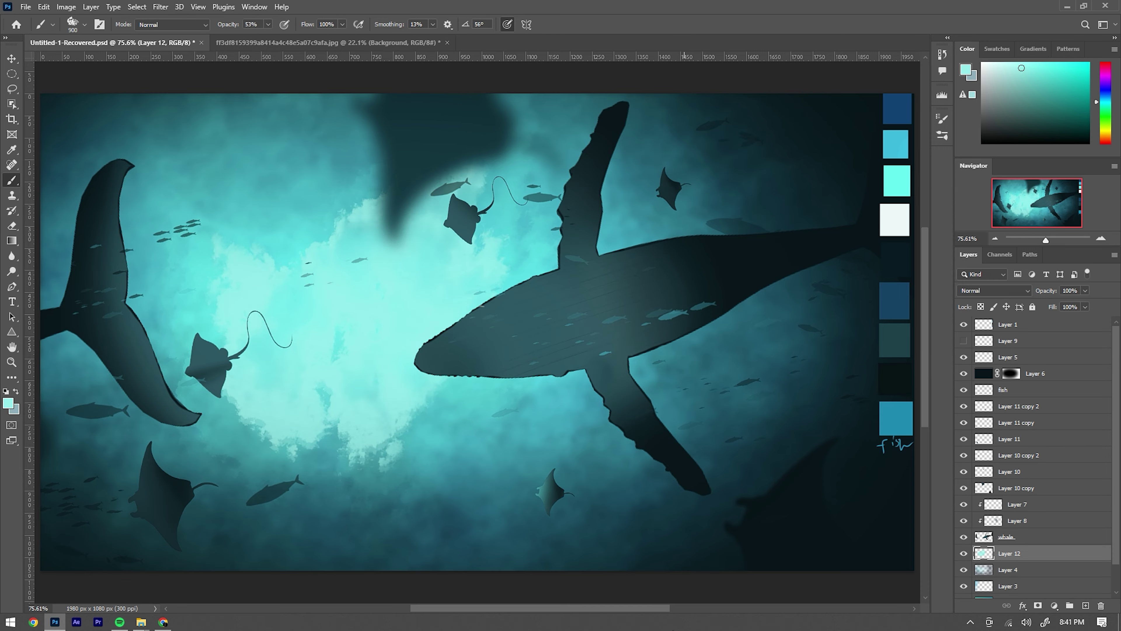
# Step: Brighten the middle of the scene with cyan and soften it with Gaussian Blur
pyautogui.moveTo(340, 364); pyautogui.dragTo(325, 150)
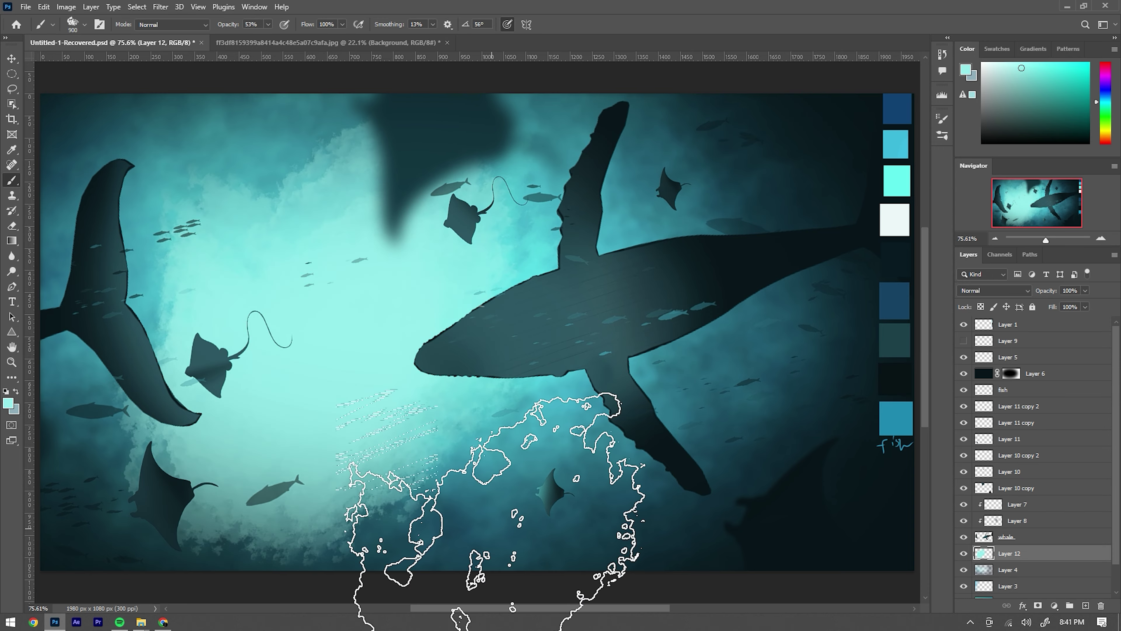
pyautogui.press('e')
pyautogui.press('[')
pyautogui.press('[')
pyautogui.press('[')
pyautogui.hotkey('ctrl', 'd')
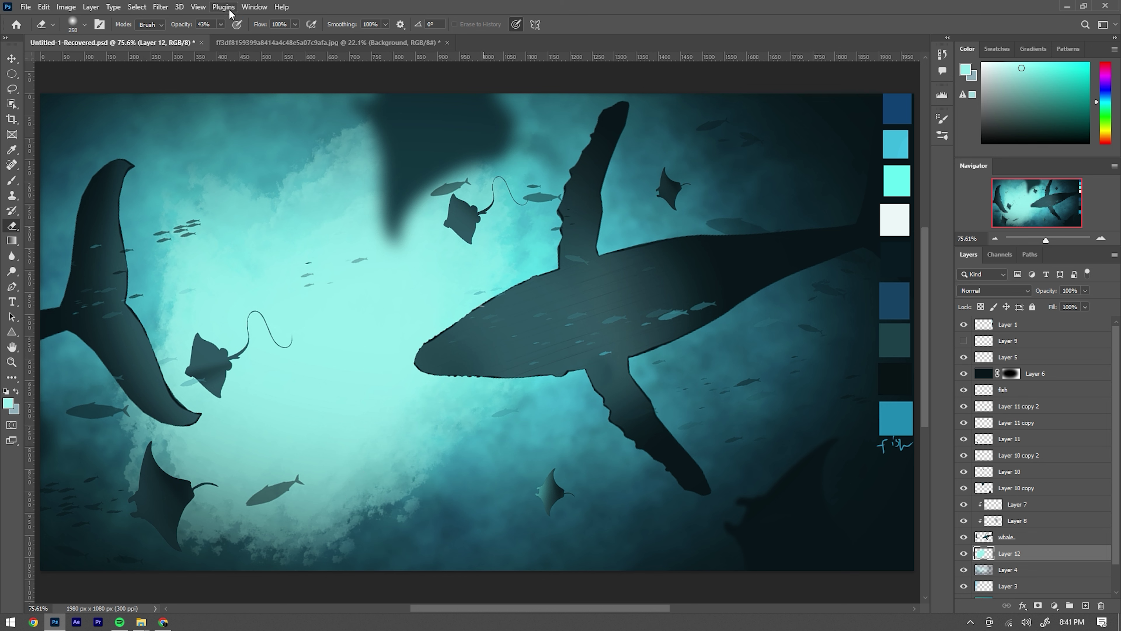
pyautogui.click(160, 6)
pyautogui.click(185, 17)
pyautogui.moveTo(511, 311); pyautogui.dragTo(503, 307)
pyautogui.press('Return')
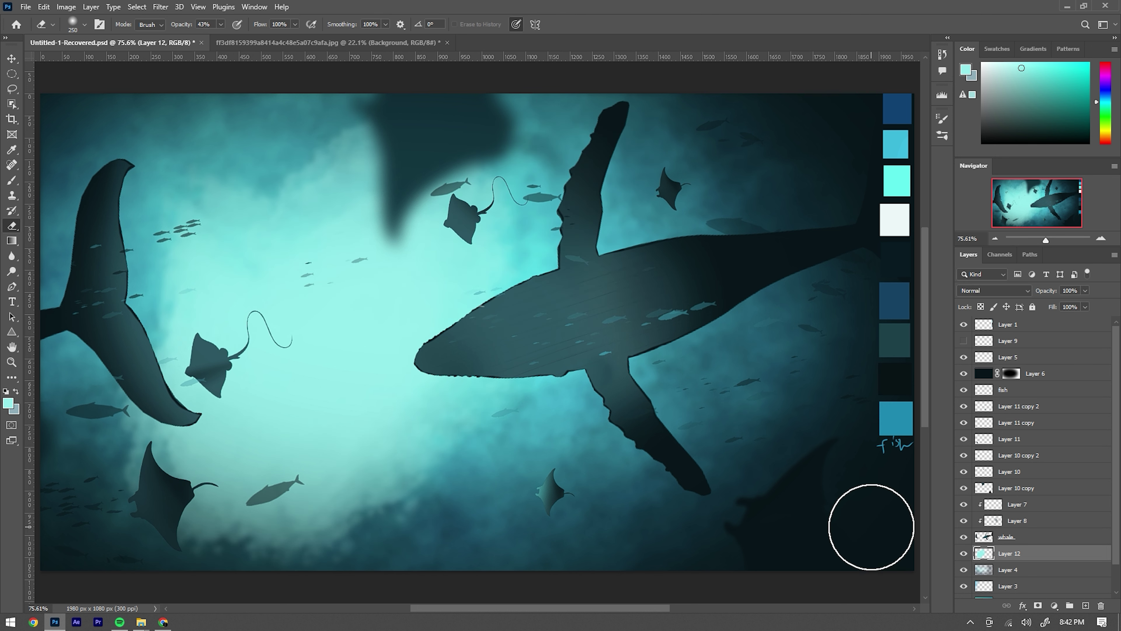
# Step: Darken the bright fog along the bottom centre, undoing a dark top-left stroke
pyautogui.moveTo(419, 530); pyautogui.dragTo(238, 563)
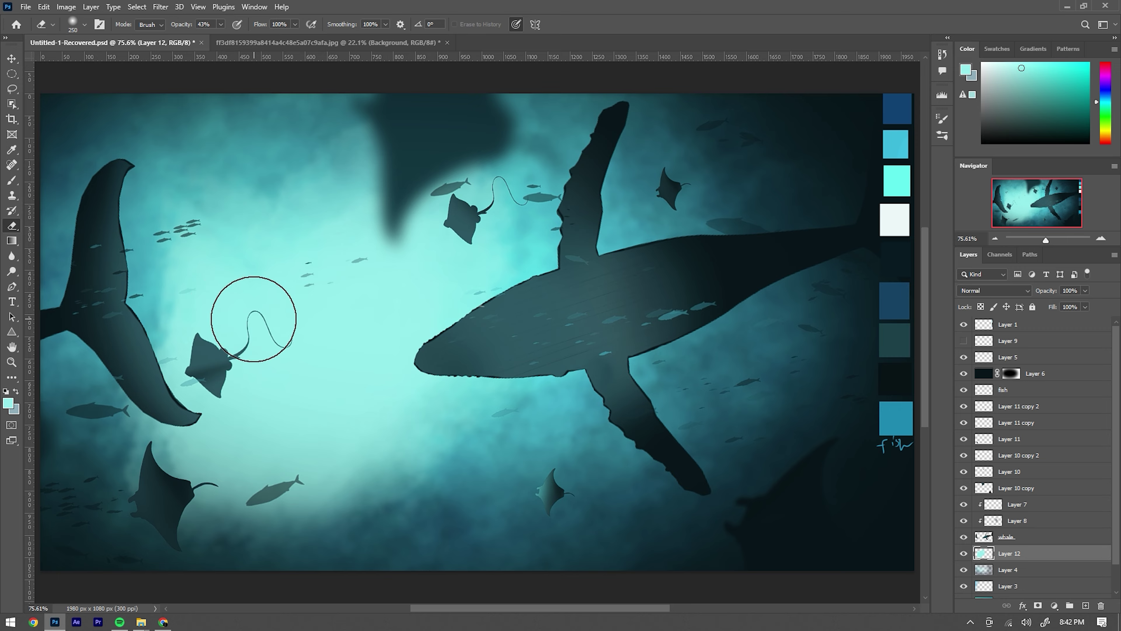
pyautogui.hotkey('alt', '[')
pyautogui.press('b')
pyautogui.keyDown('alt'); pyautogui.click(895, 110); pyautogui.keyUp('alt')
pyautogui.moveTo(67, 154); pyautogui.dragTo(142, 215)
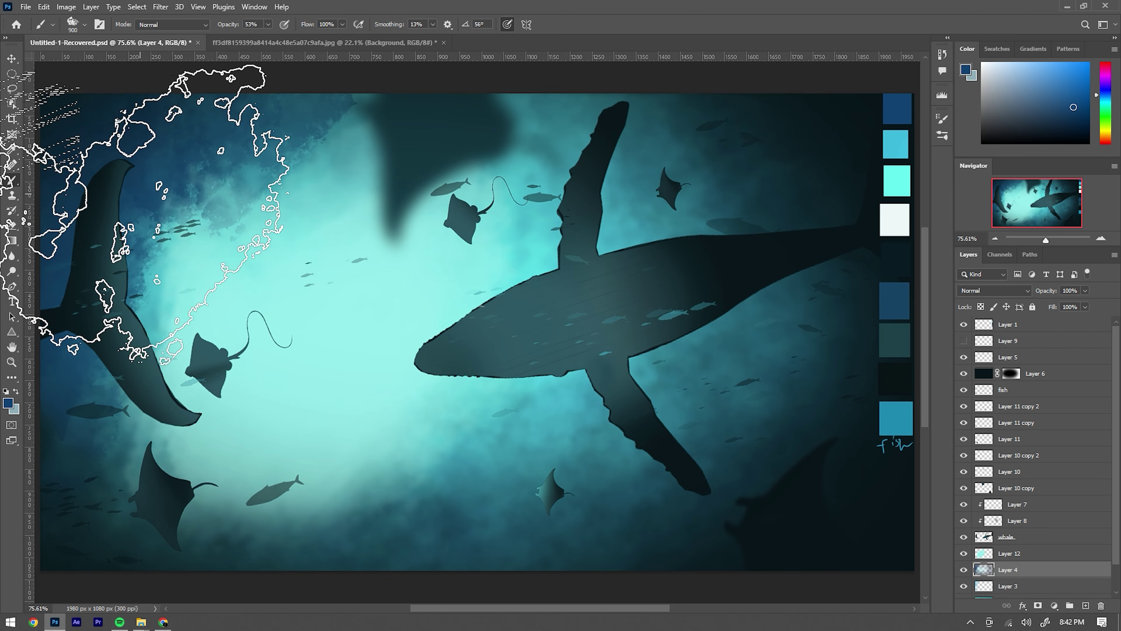
pyautogui.hotkey('ctrl', 'z')
pyautogui.press('[')
pyautogui.press('[')
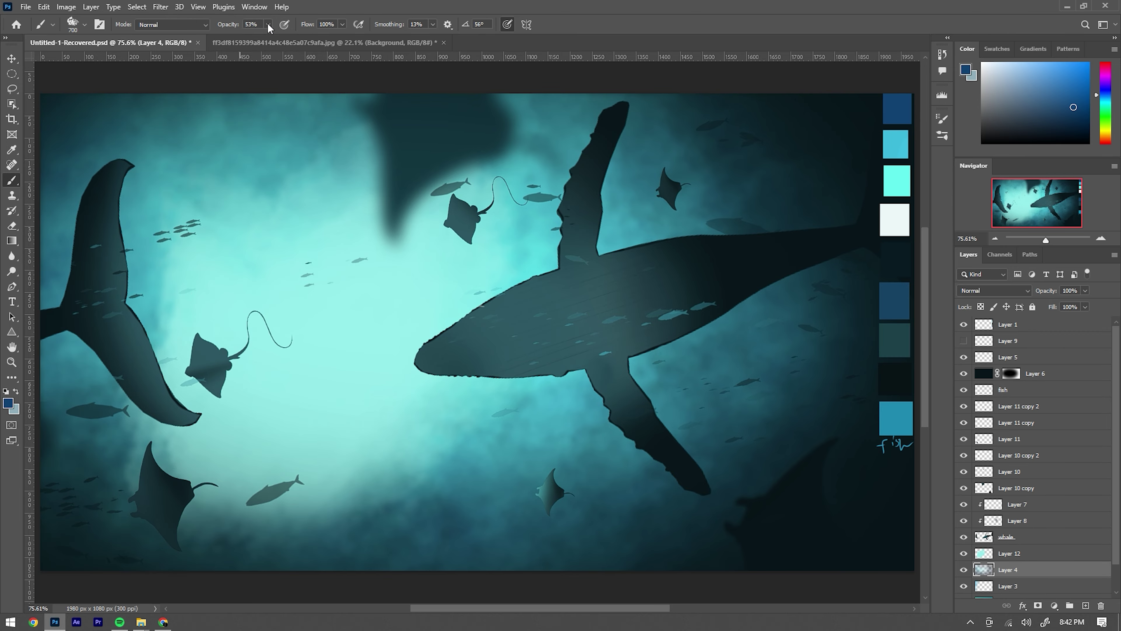
# Step: Add Layer 13 above Layer 12 and set the paint colour to white
pyautogui.click(1037, 555)
pyautogui.hotkey('ctrl', 'shift', 'alt', 'n')
pyautogui.keyDown('alt'); pyautogui.click(895, 219); pyautogui.keyUp('alt')
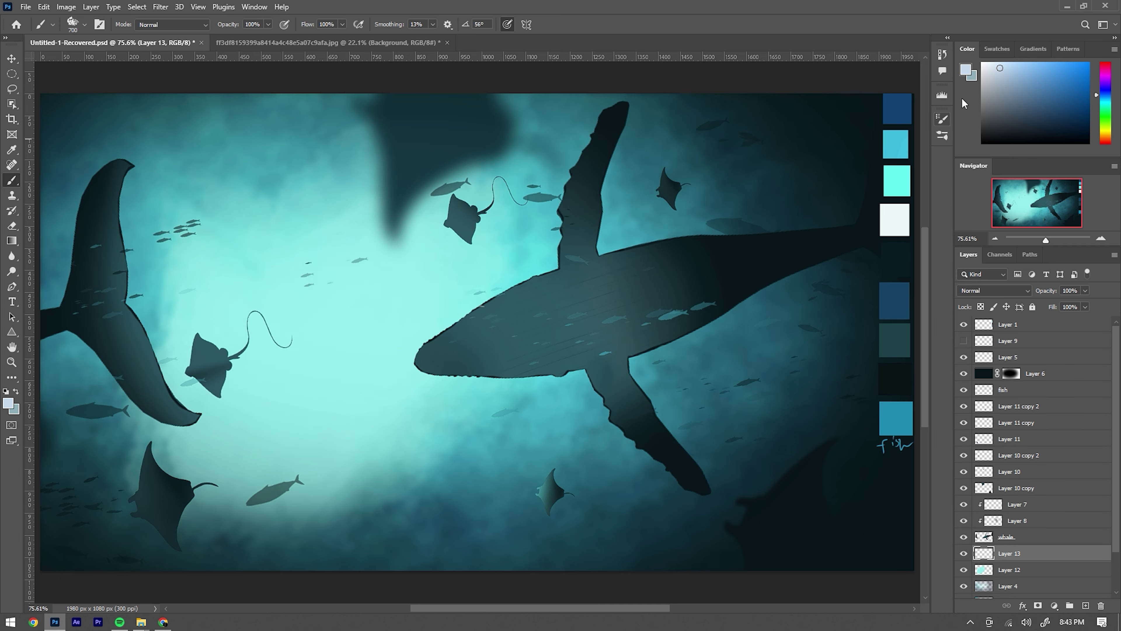
# Step: Paint a white cloudy light patch over the centre on Layer 13 and Gaussian-blur it
pyautogui.moveTo(247, 336); pyautogui.dragTo(398, 388)
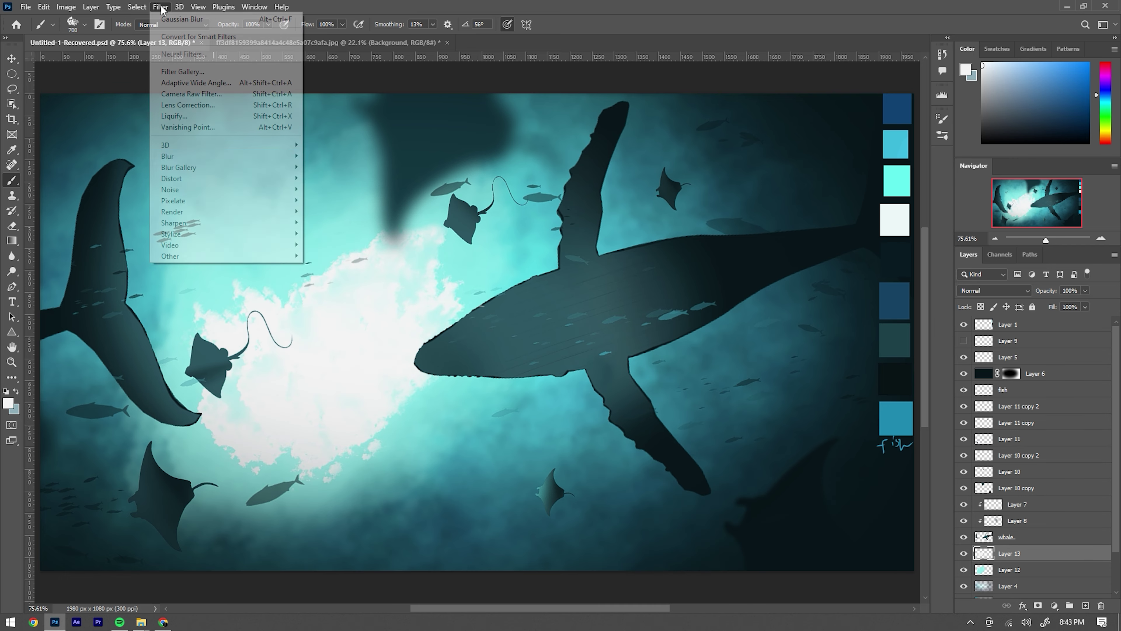
pyautogui.click(160, 7)
pyautogui.click(185, 18)
pyautogui.click(620, 150)
# Step: Sample a dark teal colour from the lower manta layer, clear the selection and save
pyautogui.press('v')
pyautogui.click(919, 461)
pyautogui.press('b')
pyautogui.keyDown('alt'); pyautogui.click(666, 305); pyautogui.keyUp('alt')
pyautogui.hotkey('ctrl', 'd')
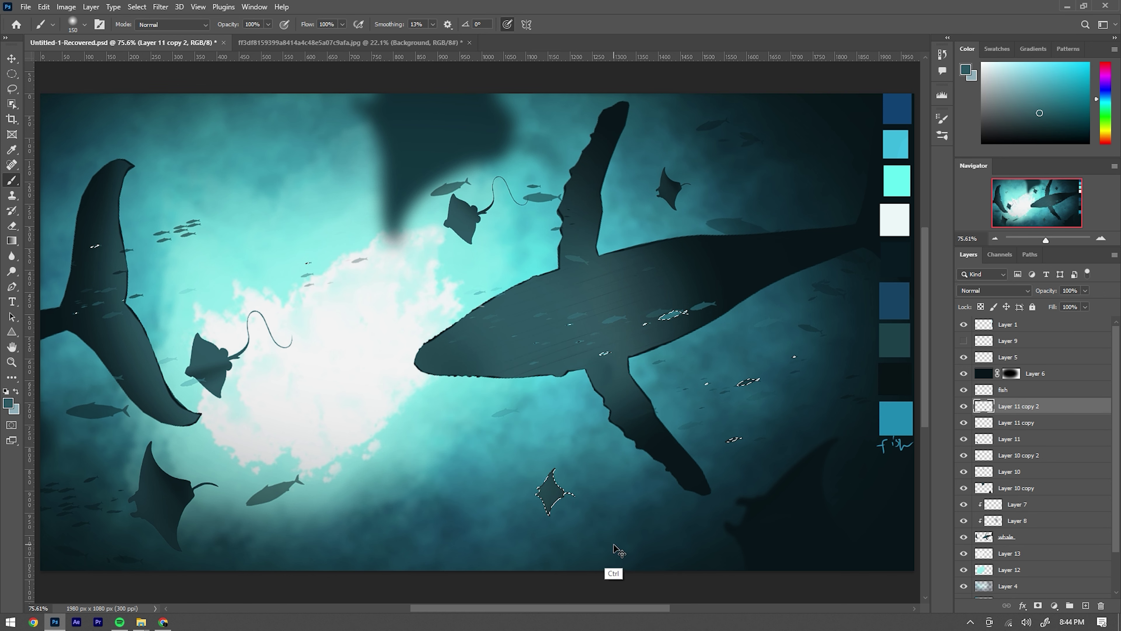
pyautogui.hotkey('ctrl', 's')
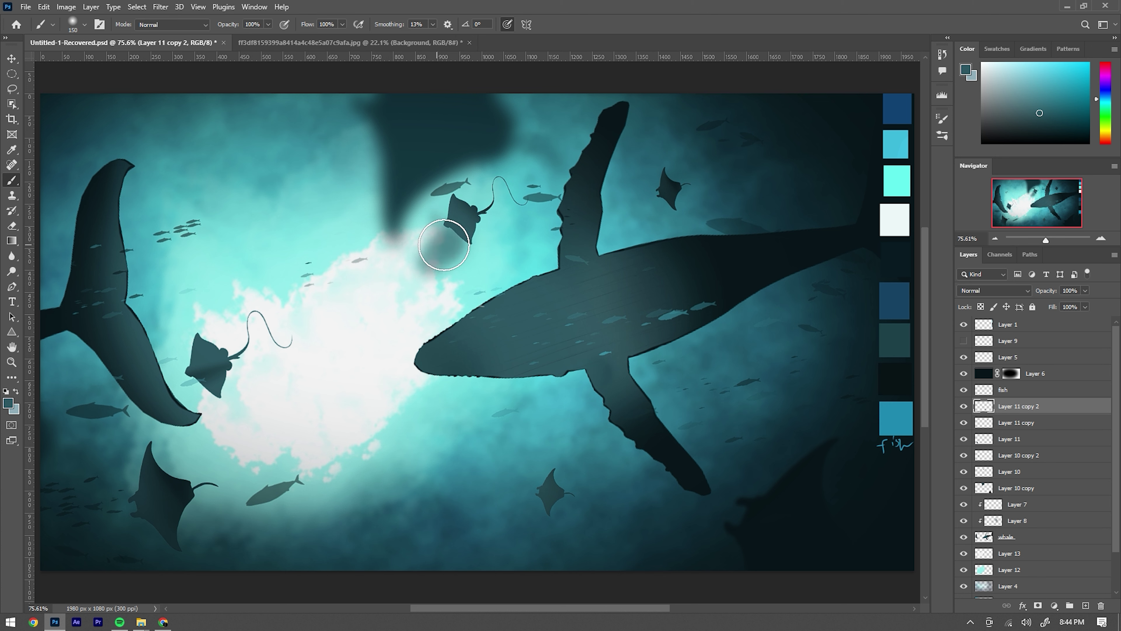
# Step: Erase part of the bright cloud left of centre on Layer 13 to dim it
pyautogui.click(1009, 553)
pyautogui.press('e')
pyautogui.moveTo(250, 462); pyautogui.dragTo(205, 465)
pyautogui.rightClick(31, 85)
pyautogui.scroll(-5, 248, 309)
pyautogui.click(250, 458)
pyautogui.press('Return')
pyautogui.press('[')
pyautogui.press('[')
pyautogui.press('[')
# Step: Add Layers 14 and 15 and set up a small white brush for light rays
pyautogui.hotkey('ctrl', 'shift', 'alt', 'n')
pyautogui.rightClick(55, 63)
pyautogui.doubleClick(71, 145)
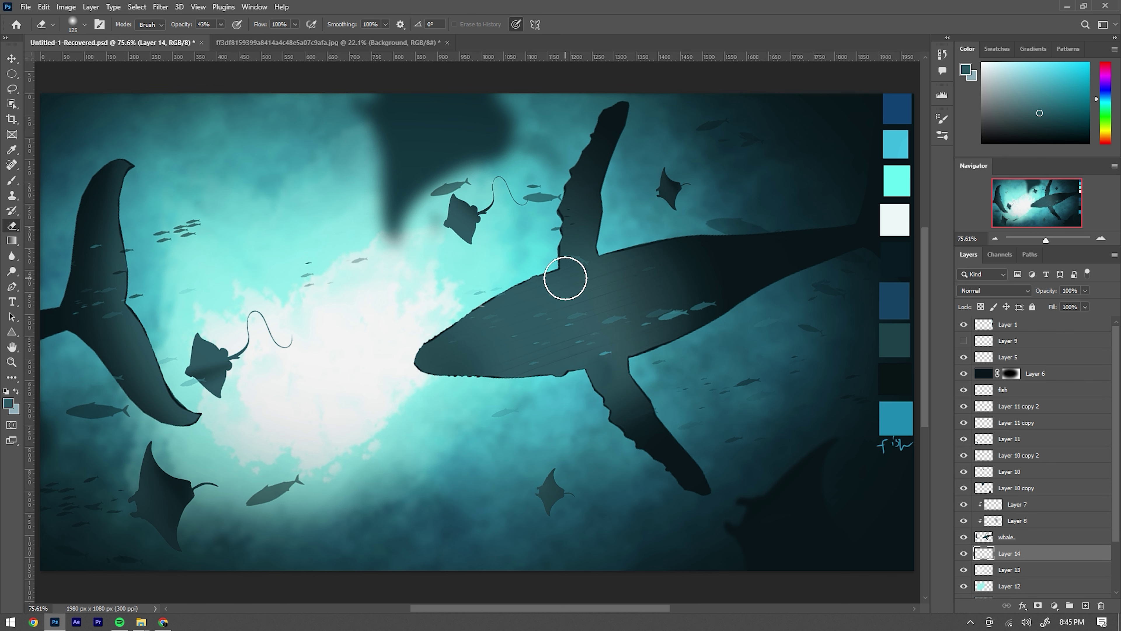
pyautogui.press('b')
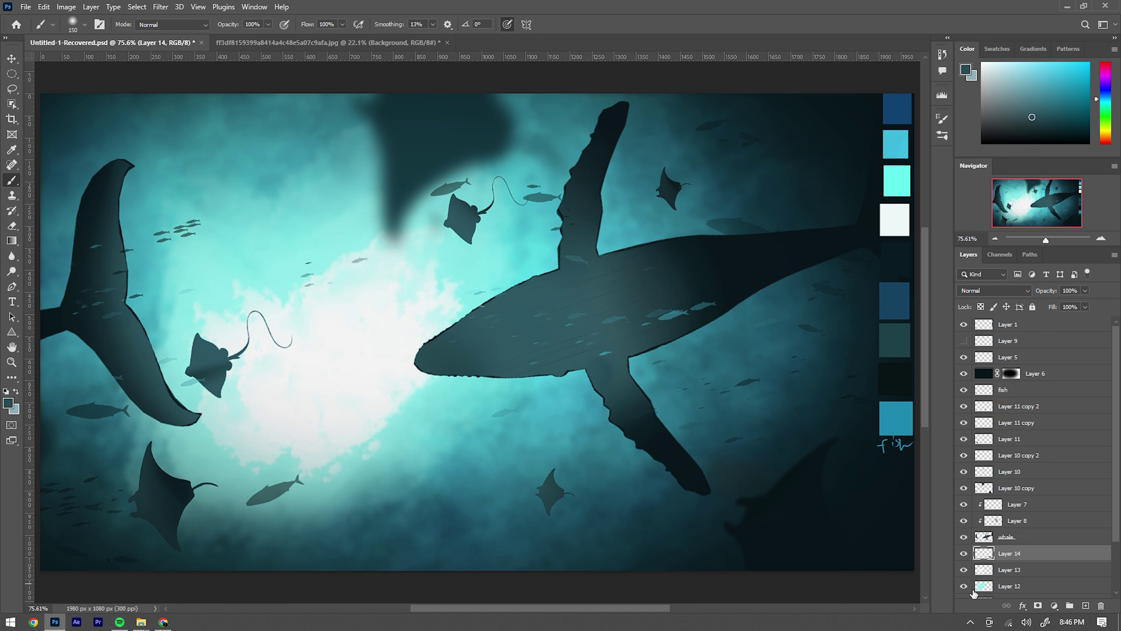
pyautogui.keyDown('alt'); pyautogui.click(590, 187); pyautogui.keyUp('alt')
pyautogui.press('[')
pyautogui.press('[')
pyautogui.press('[')
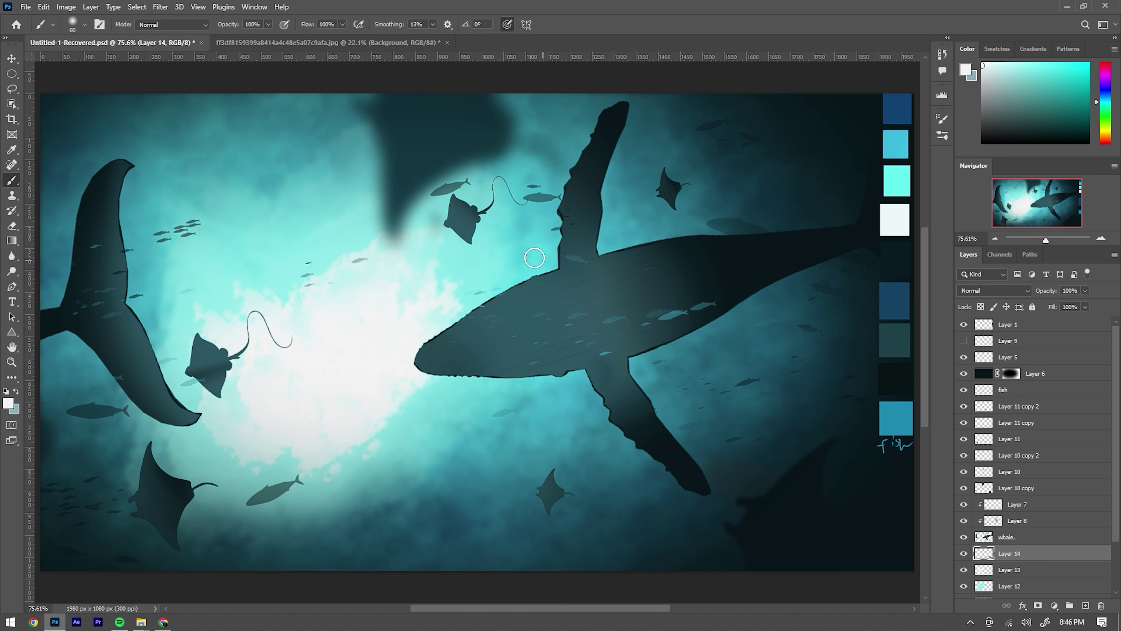
pyautogui.hotkey('ctrl', 'alt', 'shift', 'n')
pyautogui.hotkey('ctrl', ']')
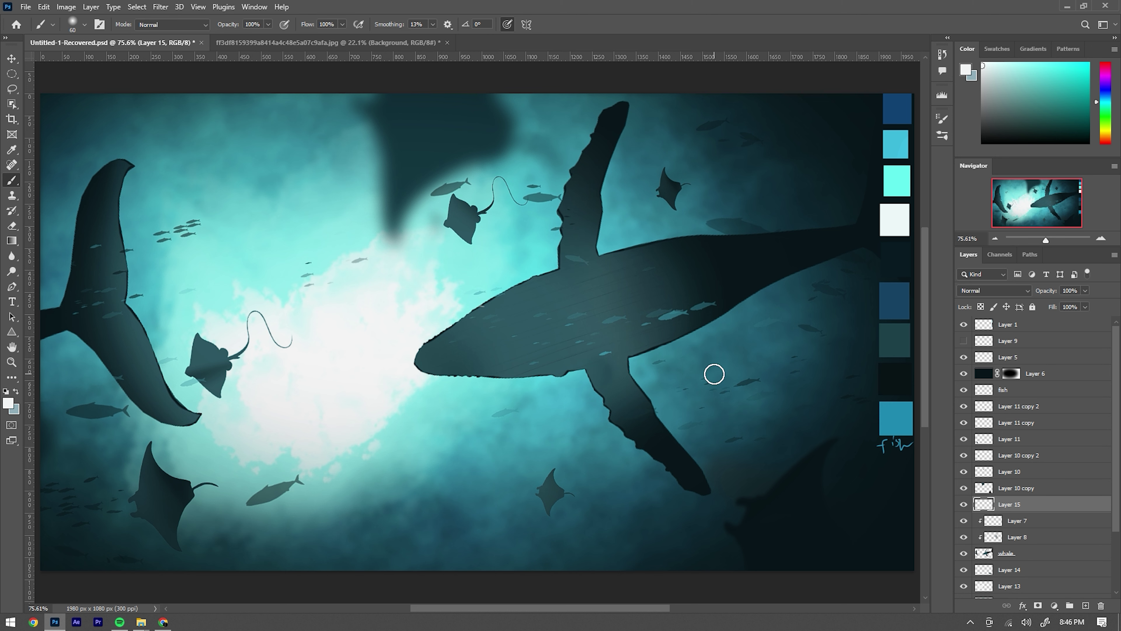
# Step: Move Layer 15 below the whale layer, paint a faint streak near the fin, and add a new layer
pyautogui.hotkey('ctrl', '[')
pyautogui.moveTo(604, 205); pyautogui.dragTo(702, 146)
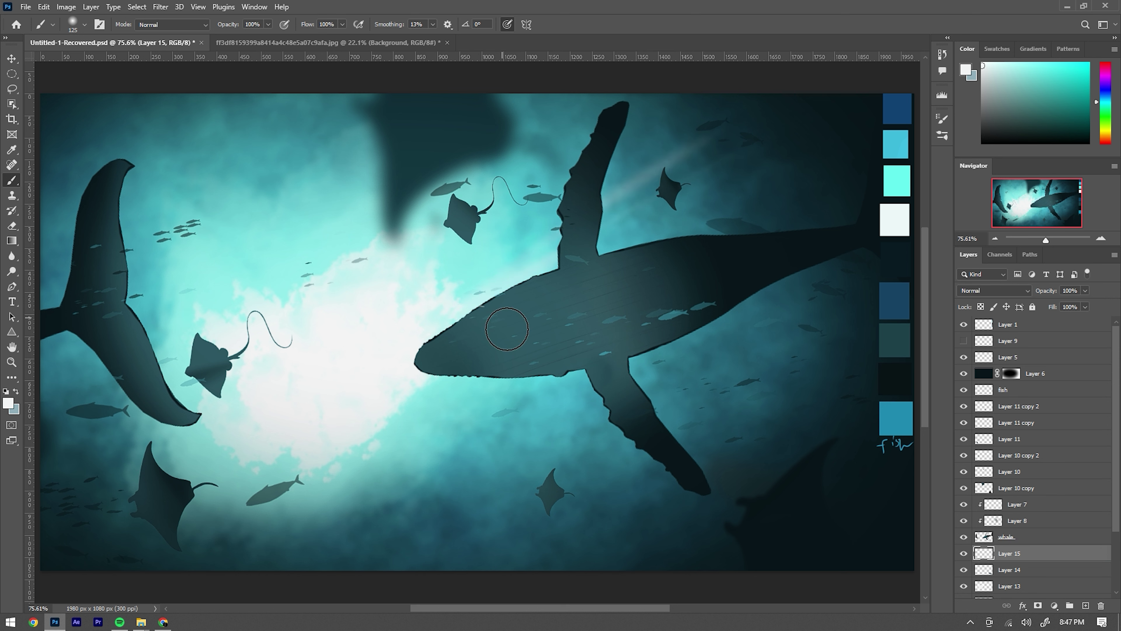
pyautogui.click(1079, 604)
pyautogui.hotkey('ctrl', ']')
# Step: Paint a cyan diagonal light streak across the fin, discarding a trial patch on the lower fin
pyautogui.keyDown('alt'); pyautogui.click(547, 260); pyautogui.keyUp('alt')
pyautogui.moveTo(599, 229)
pyautogui.mouseDown()
pyautogui.moveTo(558, 265)
pyautogui.moveTo(600, 125)
pyautogui.moveTo(638, 357)
pyautogui.mouseUp()
pyautogui.press(']')
pyautogui.press(']')
pyautogui.press(']')
pyautogui.moveTo(574, 468); pyautogui.dragTo(777, 362)
pyautogui.hotkey('ctrl', 'z')
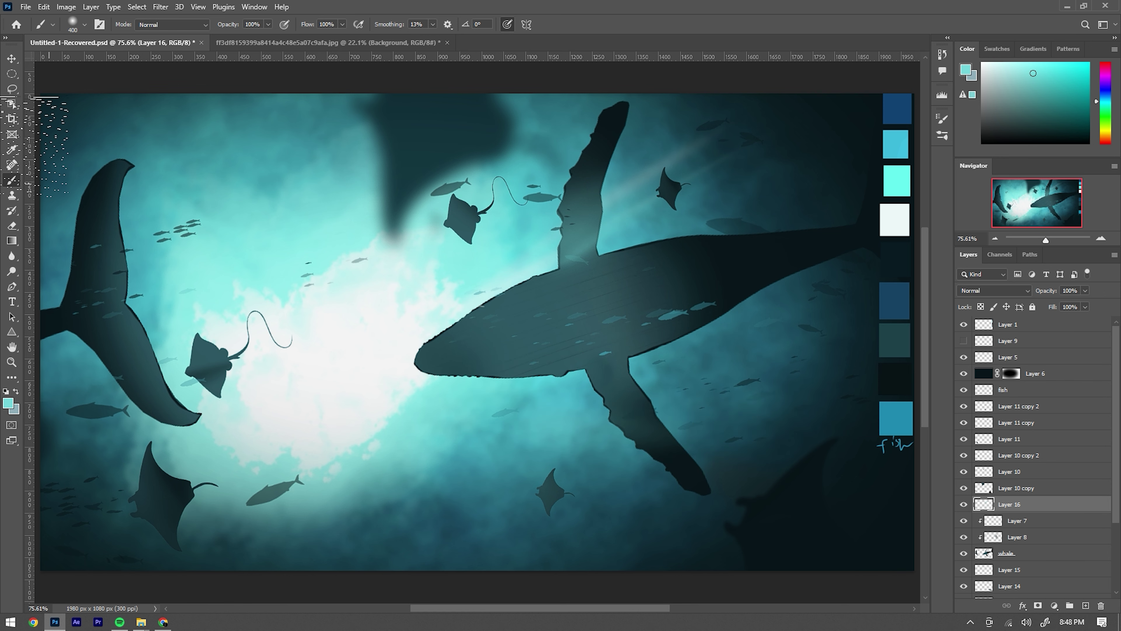
# Step: Polygonal-lasso the lower fin and erase inside the selection to lighten it
pyautogui.press('l')
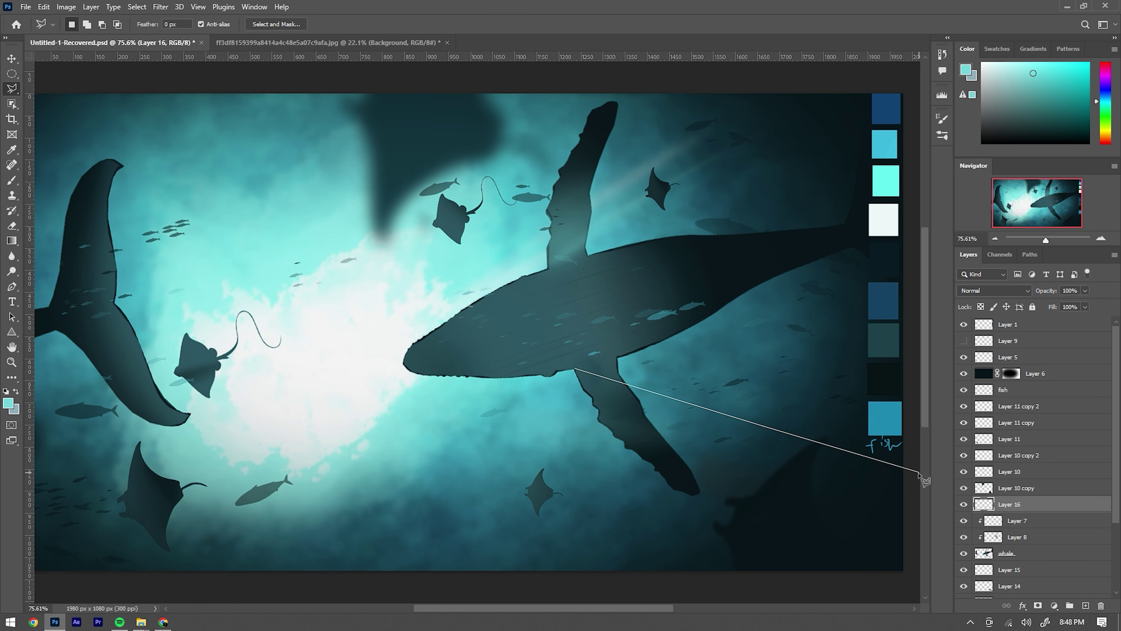
pyautogui.click(913, 424)
pyautogui.click(913, 535)
pyautogui.click(573, 321)
pyautogui.press('e')
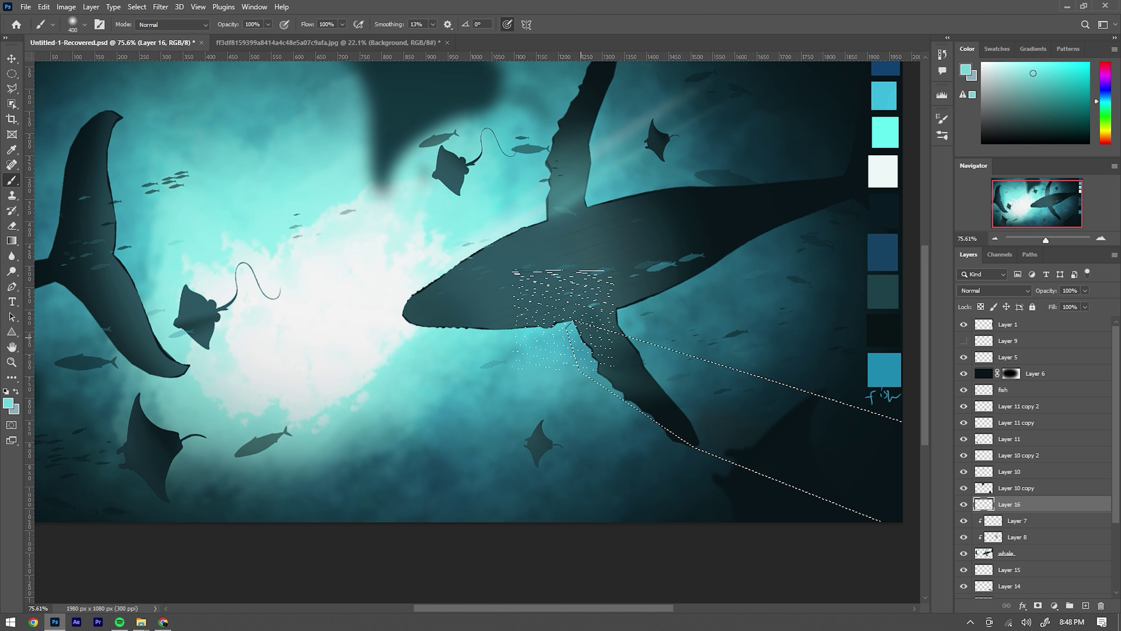
pyautogui.moveTo(596, 344); pyautogui.dragTo(707, 420)
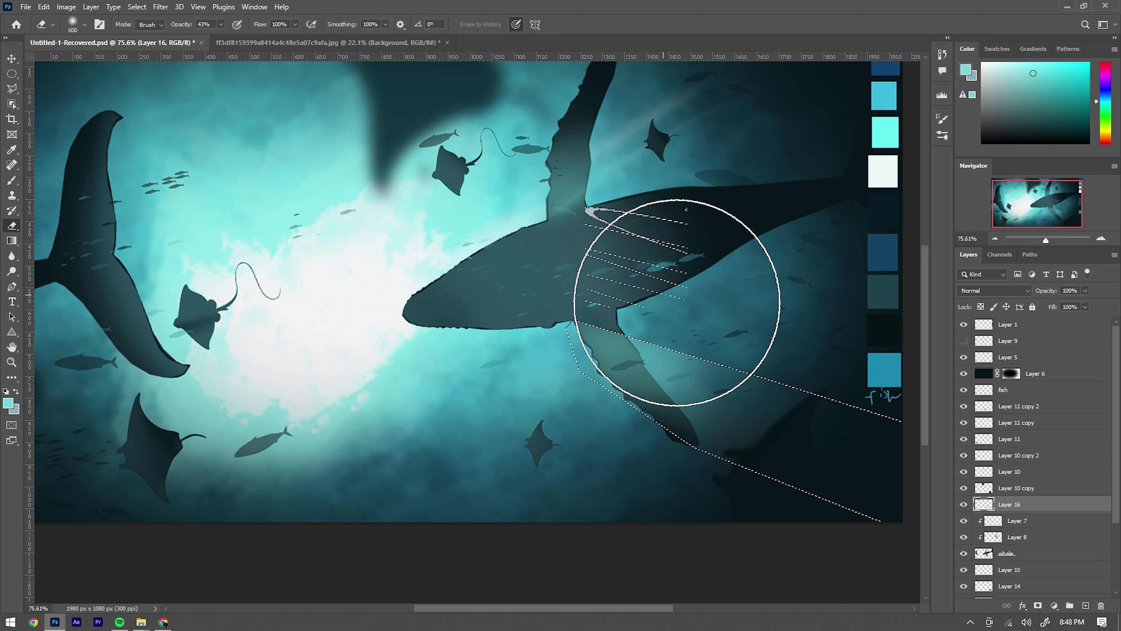
# Step: Erase three parallel diagonal light stripes across the fin and bring up Gaussian Blur at 5.8 pixels
pyautogui.press('[')
pyautogui.press('[')
pyautogui.press('[')
pyautogui.press(']')
pyautogui.press(']')
pyautogui.press(']')
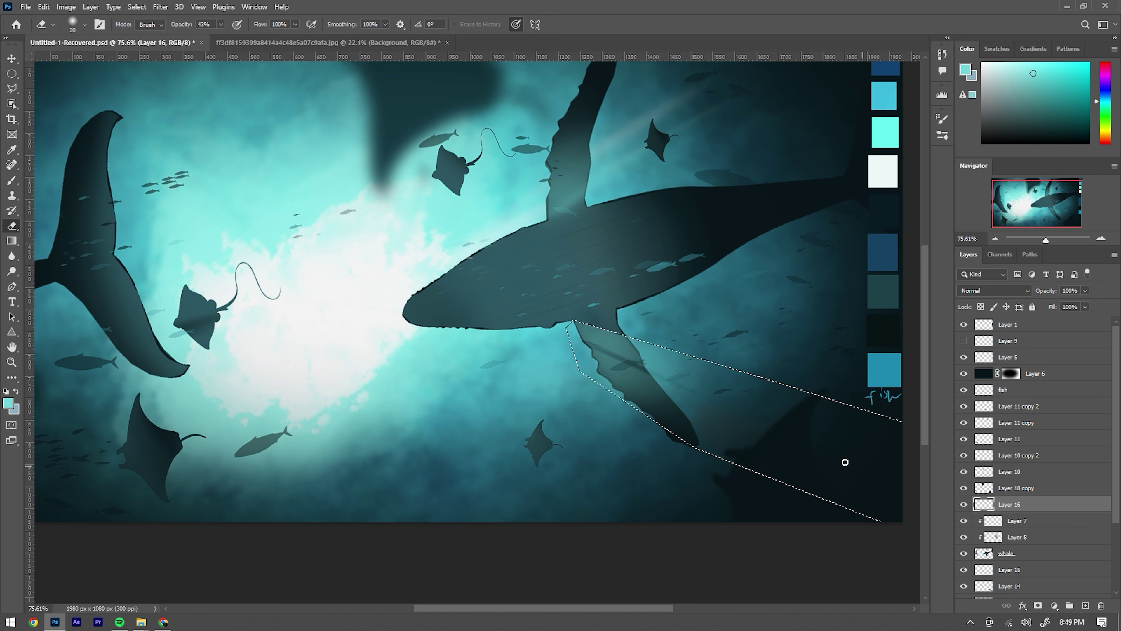
pyautogui.moveTo(583, 338); pyautogui.dragTo(639, 360)
pyautogui.moveTo(589, 348)
pyautogui.mouseDown()
pyautogui.moveTo(651, 375)
pyautogui.moveTo(666, 395)
pyautogui.mouseUp()
pyautogui.moveTo(609, 382); pyautogui.dragTo(671, 401)
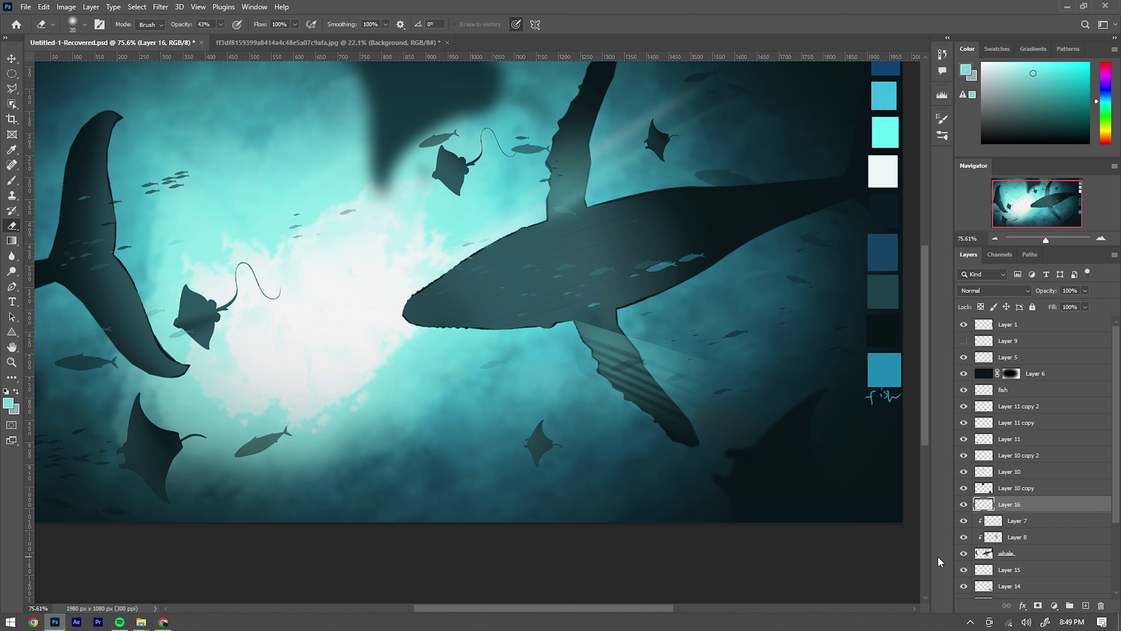
pyautogui.click(161, 7)
pyautogui.click(317, 195)
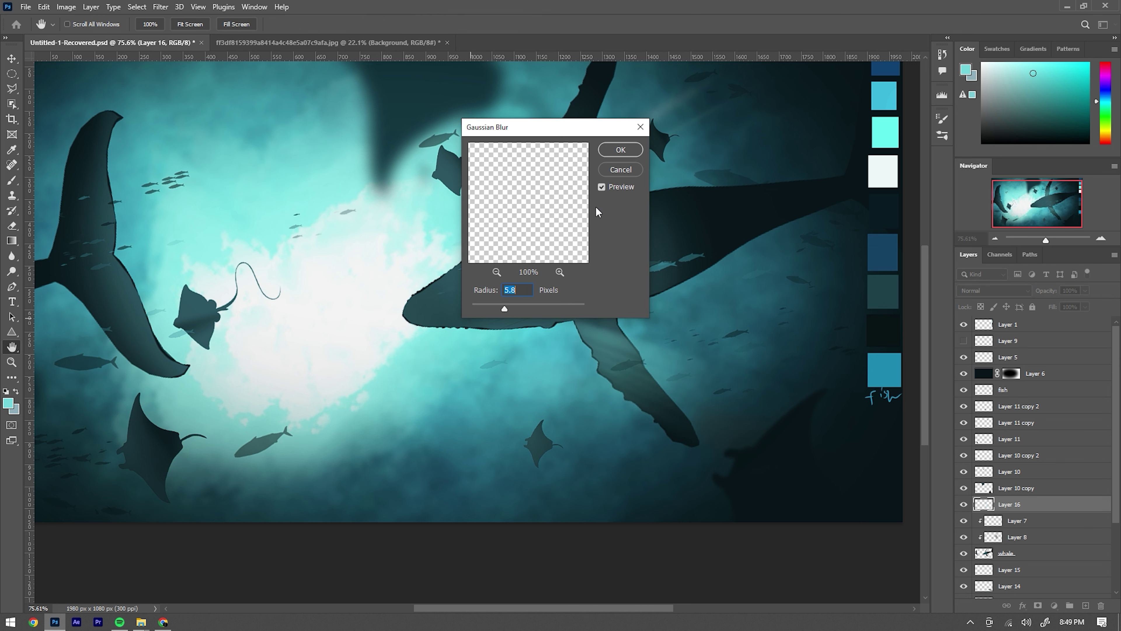
# Step: Apply the 5.8-pixel blur to the fin stripes and shrink the diver silhouette beside the whale's mouth
pyautogui.click(622, 151)
pyautogui.write('person')
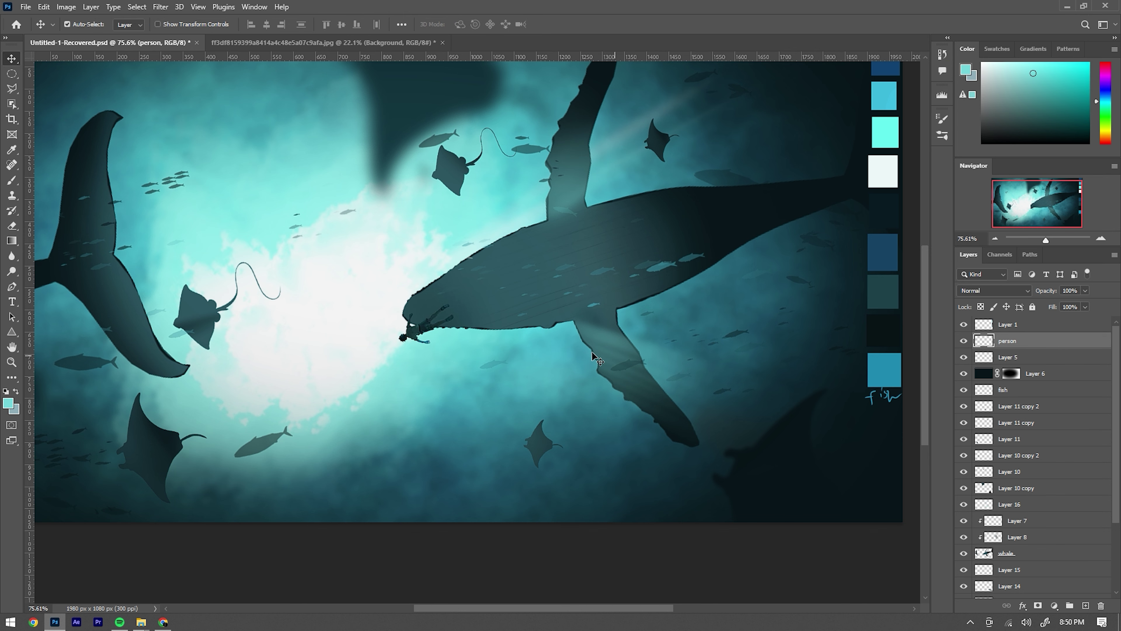
pyautogui.hotkey('ctrl', 't')
pyautogui.moveTo(453, 342); pyautogui.dragTo(464, 351)
pyautogui.press('Return')
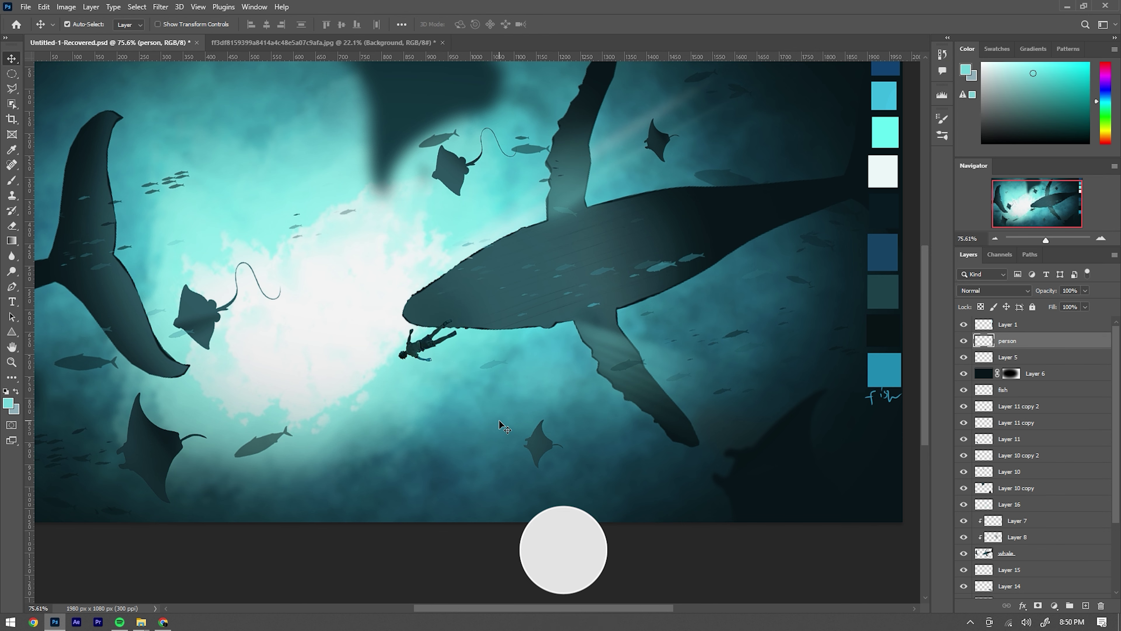
pyautogui.hotkey('ctrl', '+')
pyautogui.hotkey('ctrl', '+')
pyautogui.hotkey('ctrl', '-')
pyautogui.hotkey('ctrl', '-')
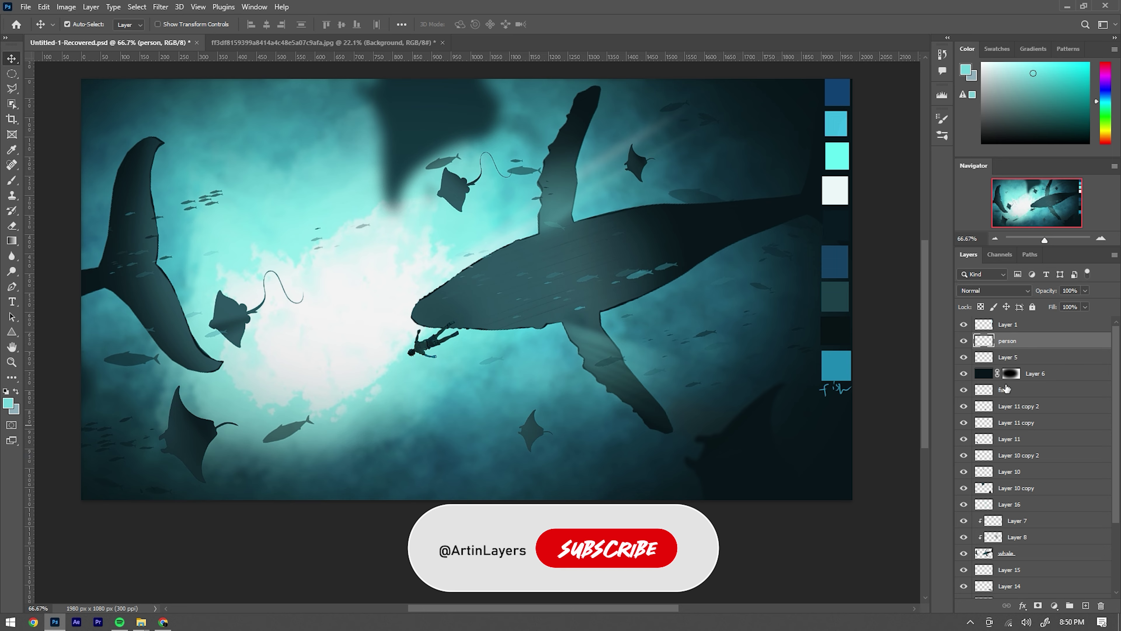